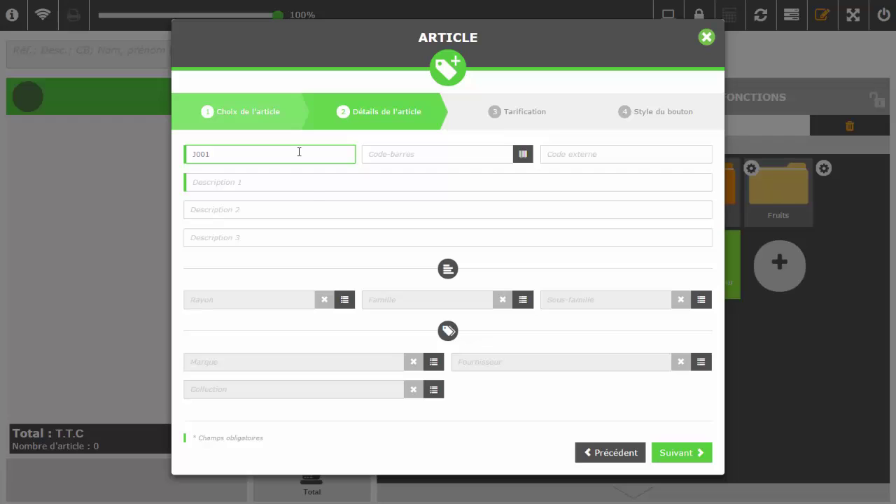
Enter 'Jus d'orange' as Description 1 of article J001 and continue to Tarification
left_click(312, 190)
type("Jus d'orange")
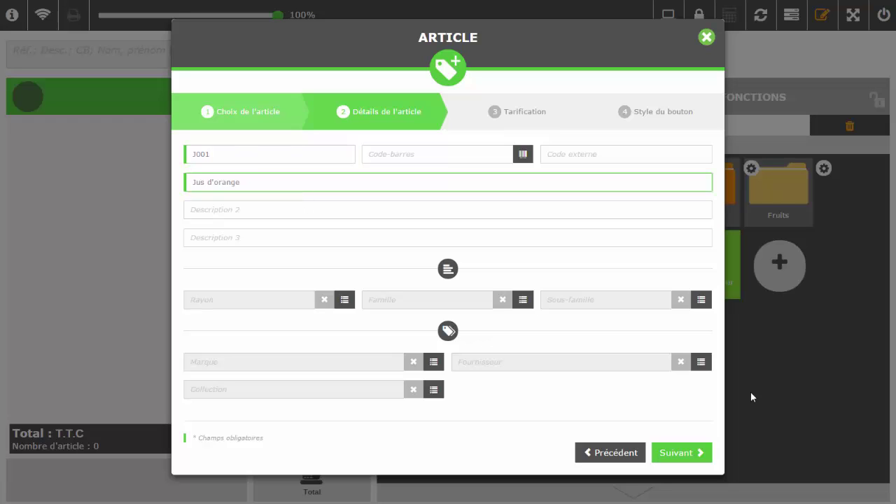
left_click(704, 452)
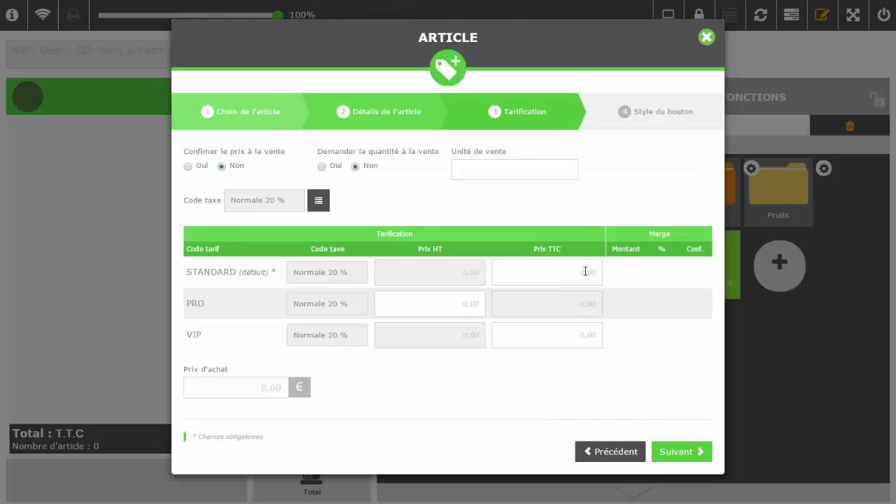
Set the standard selling price including tax to 2,50 €
left_click(590, 272)
type("2,5")
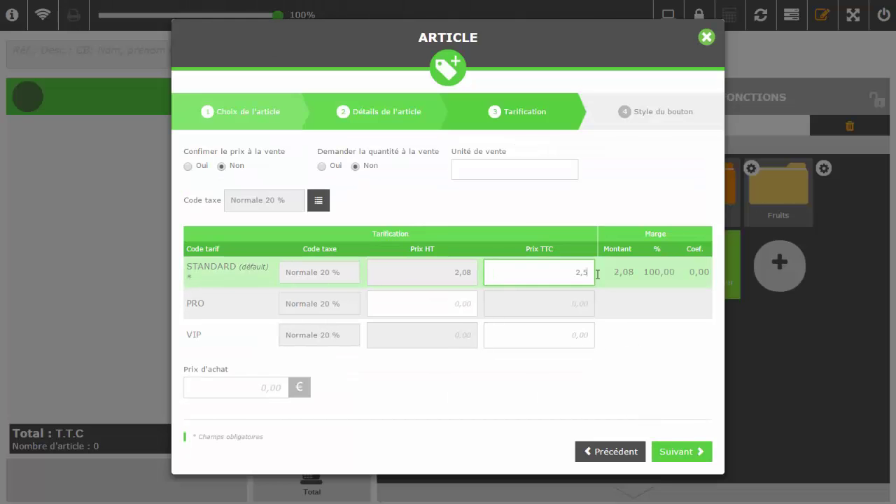
left_click(692, 453)
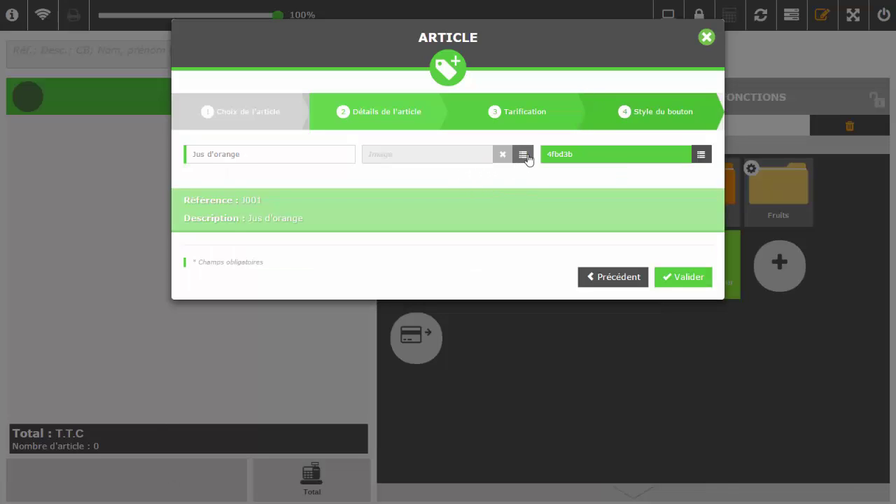
Give the button the soda.png image and orange colour fead00, then save the article
left_click(527, 160)
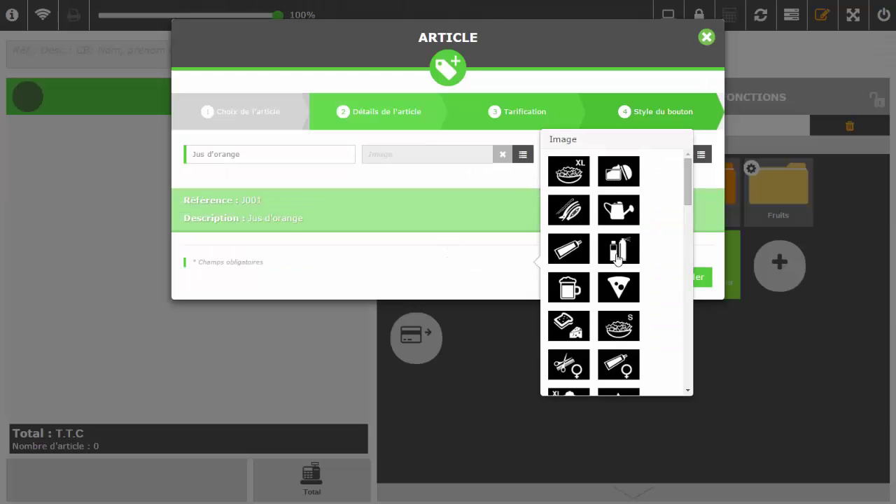
scroll(630, 265, "down", 2)
scroll(630, 265, "down", 9)
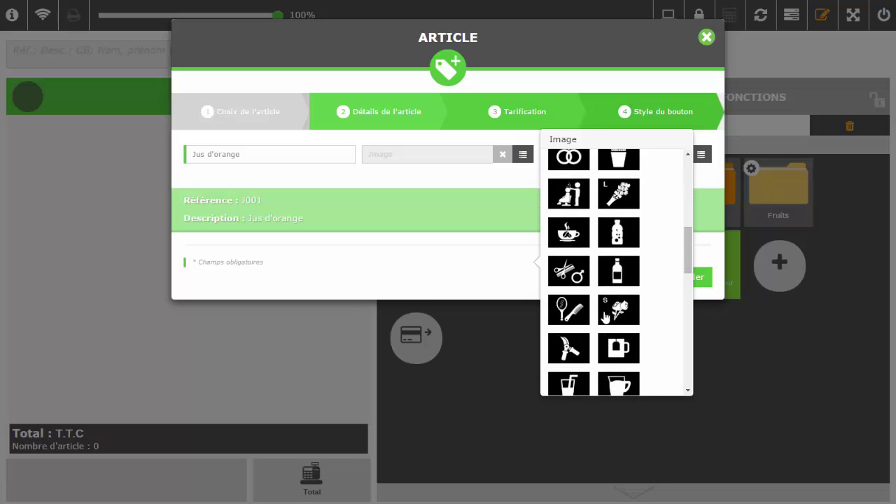
left_click(569, 275)
left_click(701, 154)
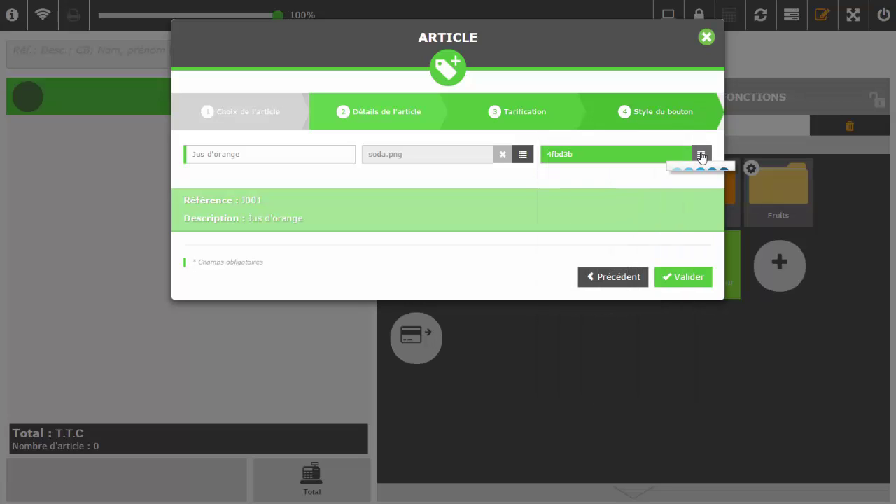
left_click(710, 195)
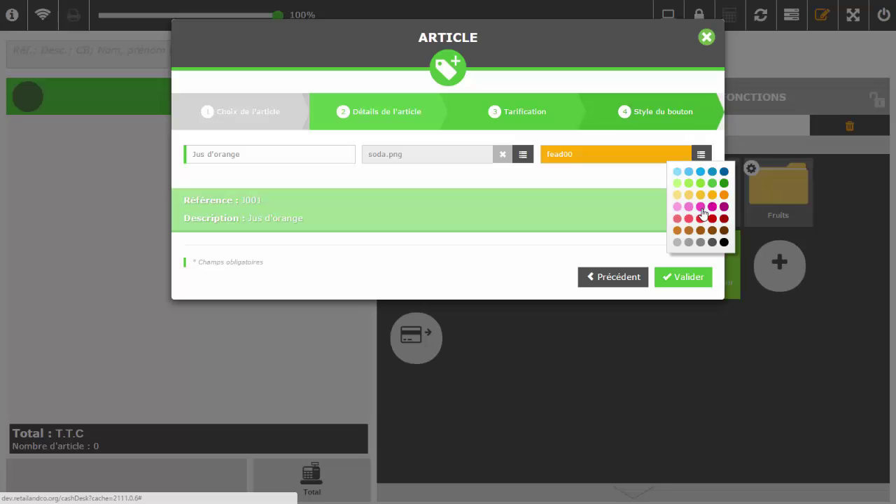
left_click(694, 282)
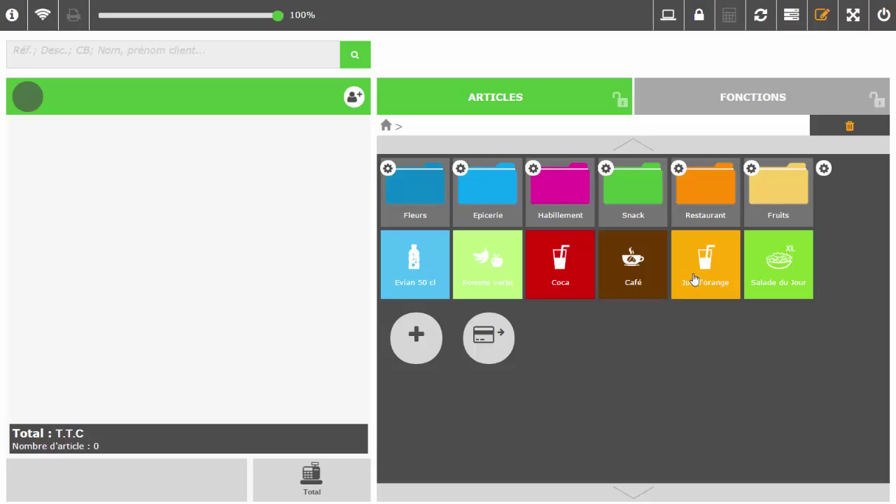
Move the Jus d'orange tile into Restaurant and back onto the main grid, then end layout editing
left_click_drag(702, 278, 707, 224)
left_click(695, 224)
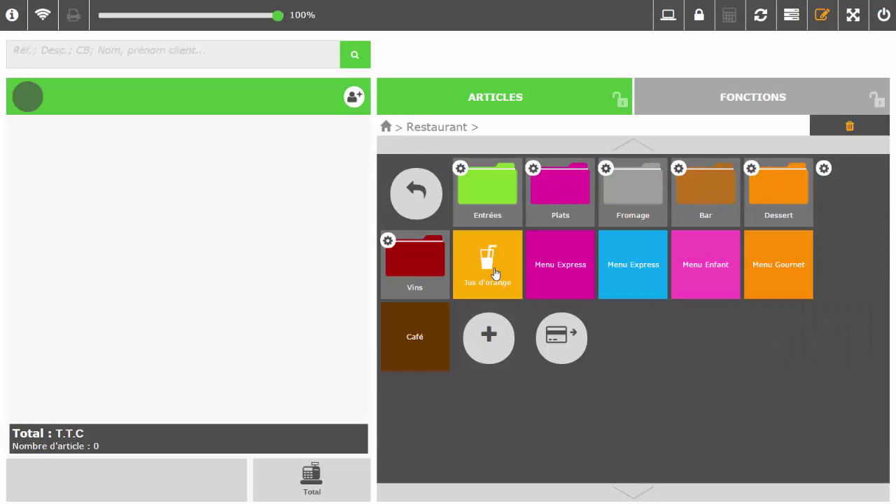
left_click_drag(495, 273, 388, 130)
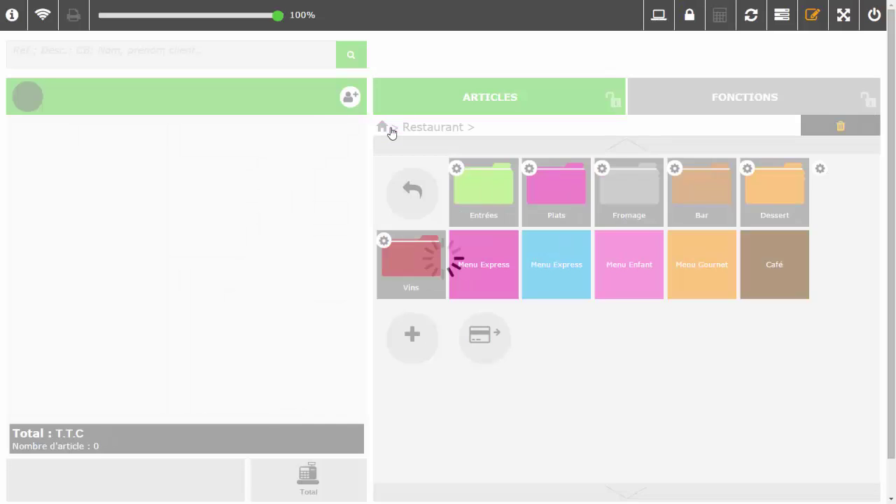
left_click(415, 199)
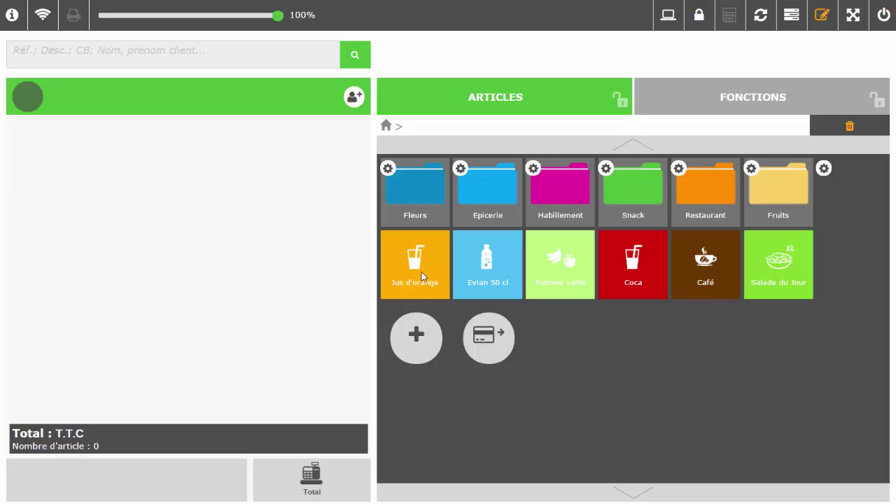
left_click(824, 17)
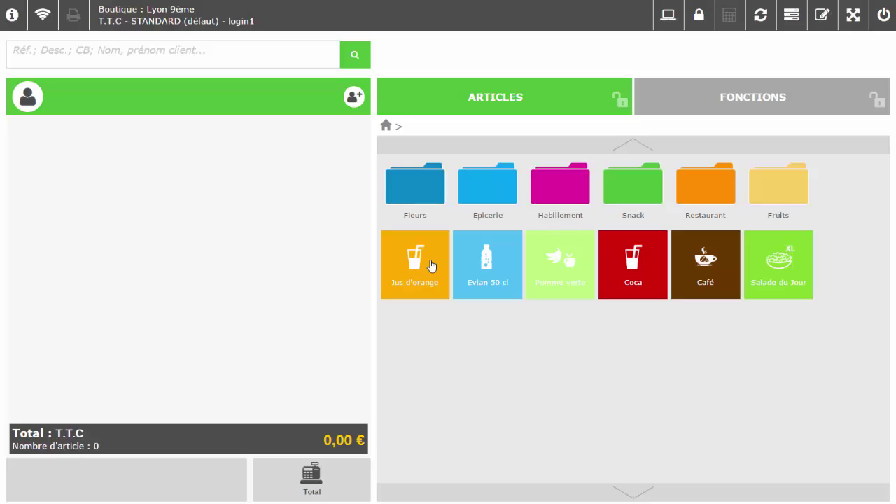
Sell one Jus d'orange and take the 2,50 € payment in Espèces
left_click(427, 266)
left_click(324, 474)
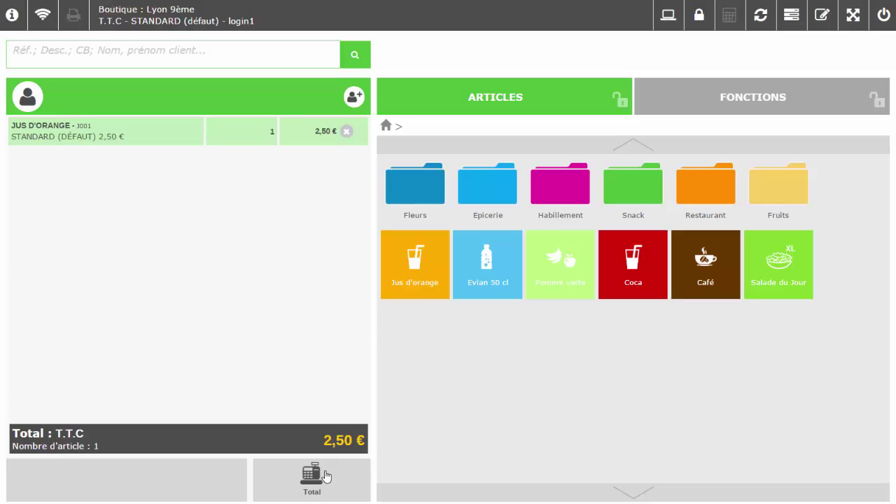
left_click(447, 190)
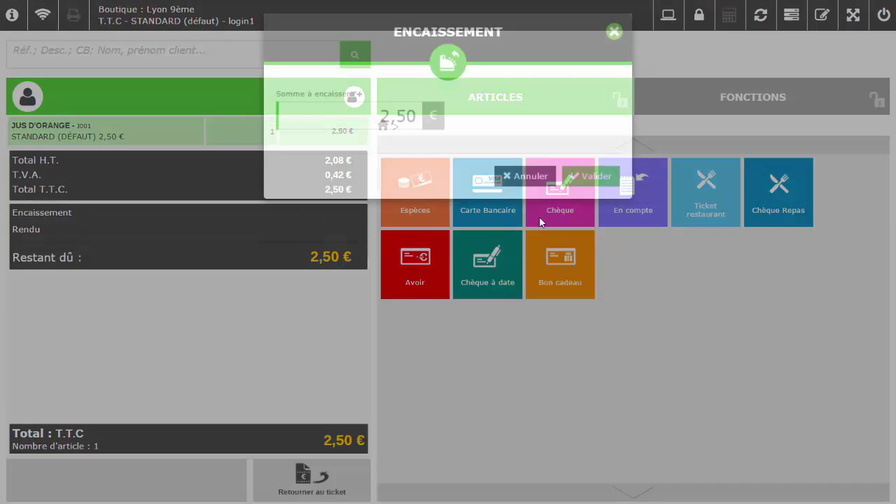
left_click(587, 199)
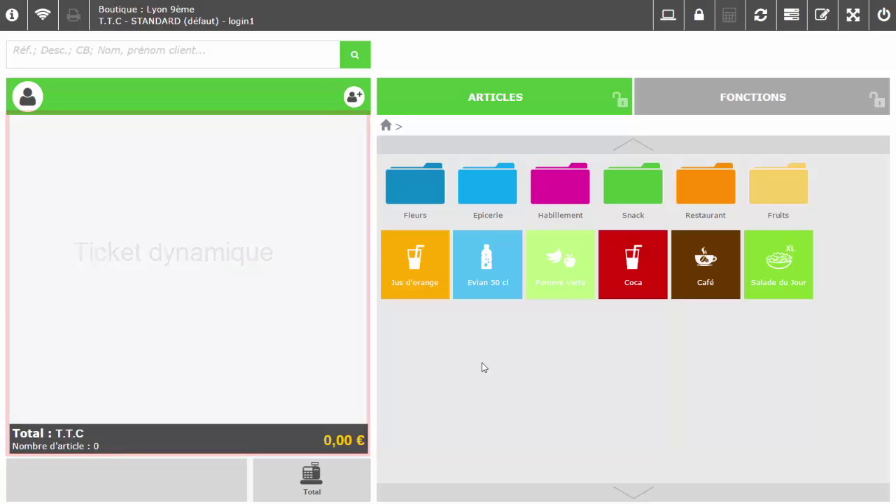
Add Jus d'orange, Evian 50 cl and Pomme verte, then take 10% off their subtotal
left_click(414, 258)
left_click(488, 277)
left_click(560, 277)
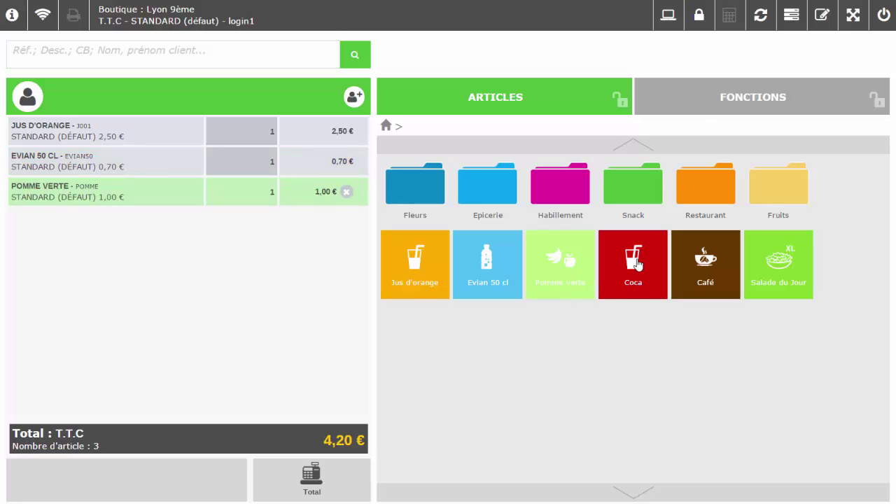
left_click(700, 113)
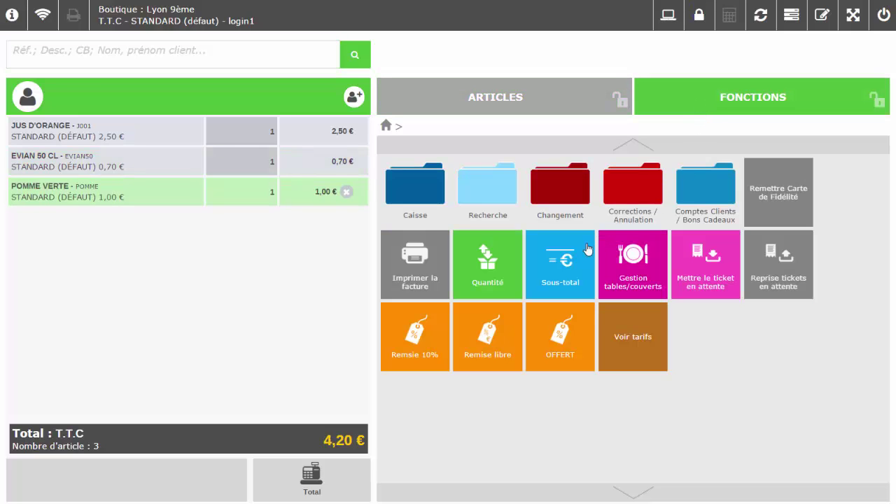
left_click(564, 256)
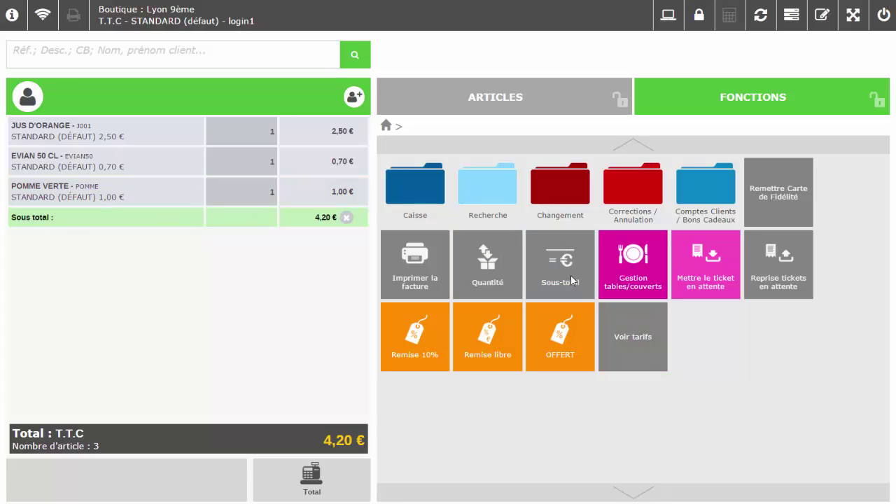
left_click(430, 340)
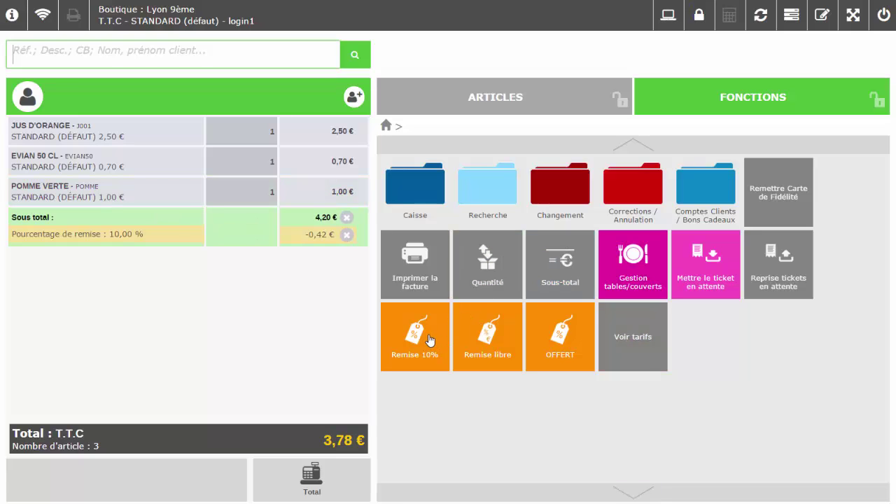
left_click(529, 93)
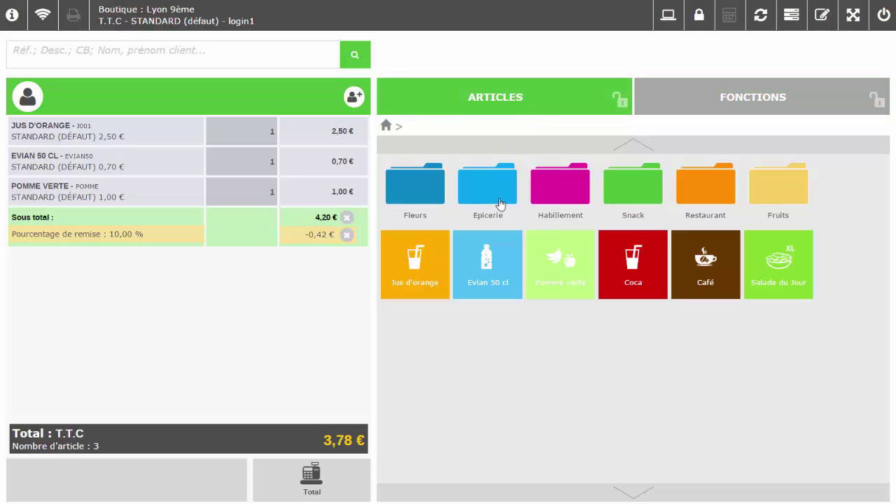
Add Coca, Café and Salade du Jour, then remove the Café line
left_click(630, 262)
left_click(696, 270)
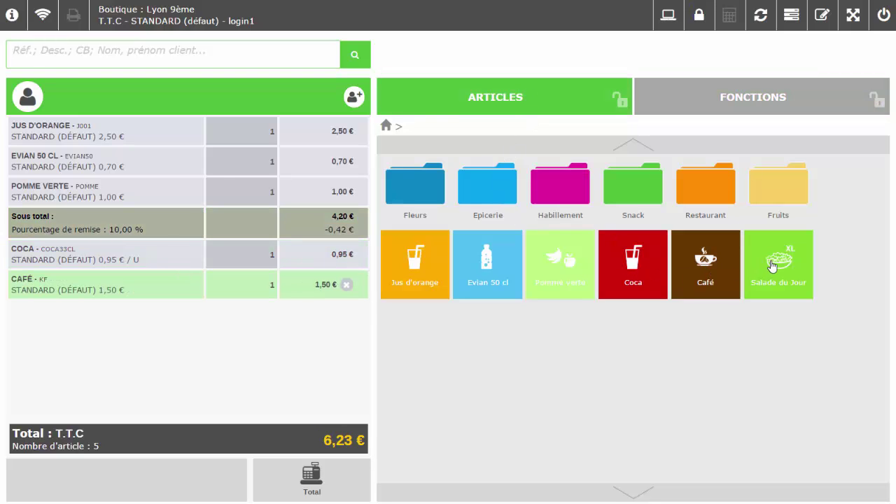
left_click(773, 264)
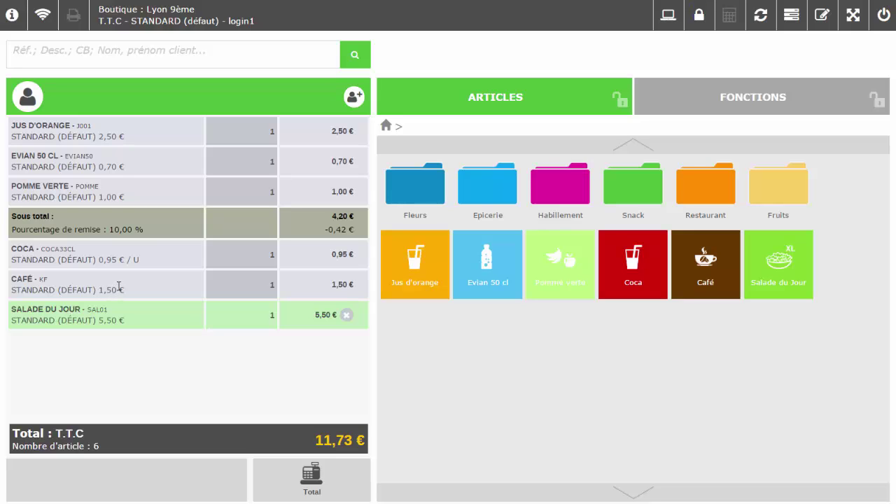
left_click_drag(122, 281, 138, 194)
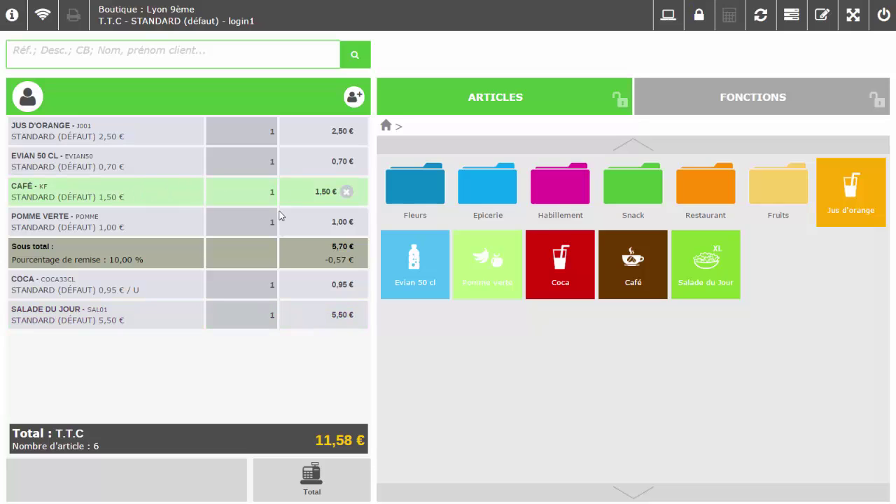
left_click(347, 192)
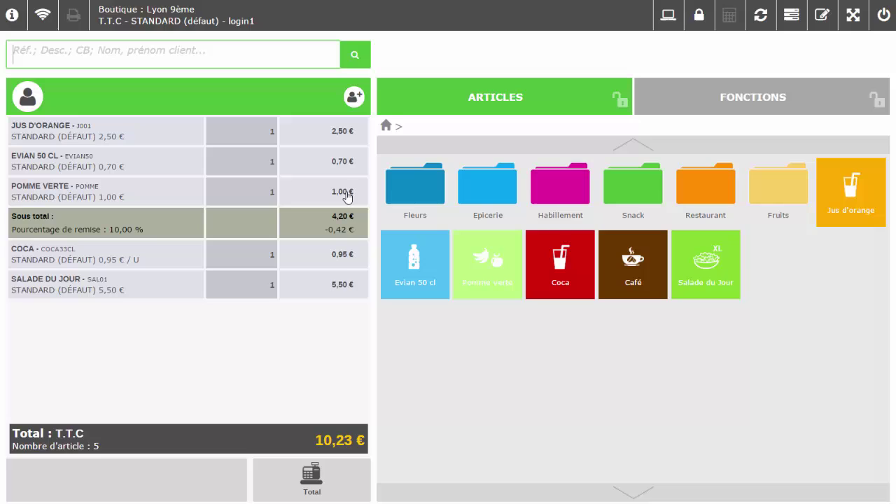
Take 10% off the ticket total, leaving 9,21 € to pay
left_click(251, 438)
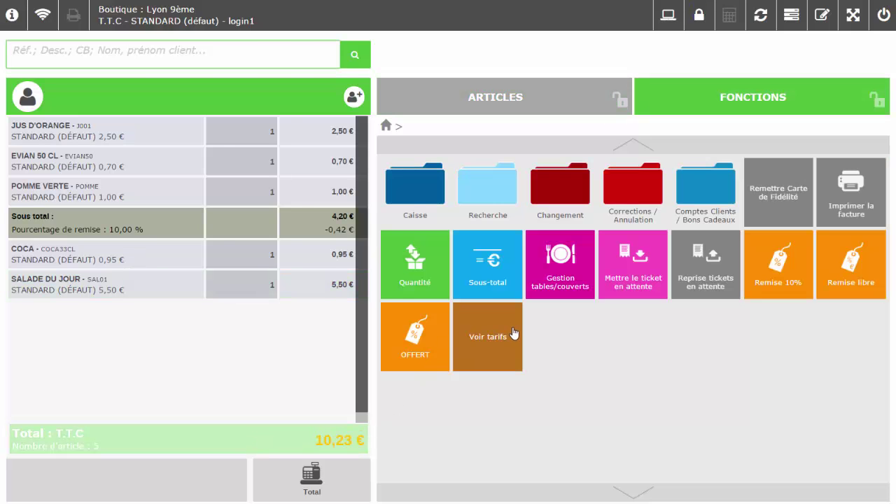
left_click(779, 259)
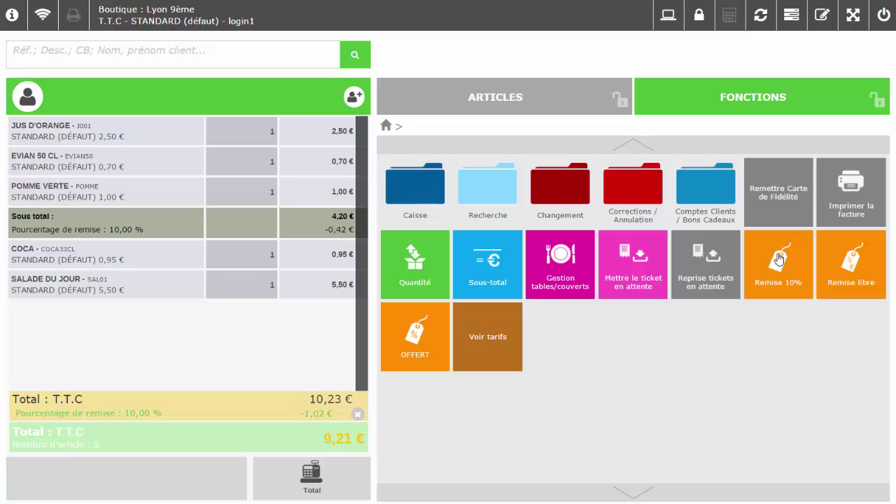
left_click(339, 470)
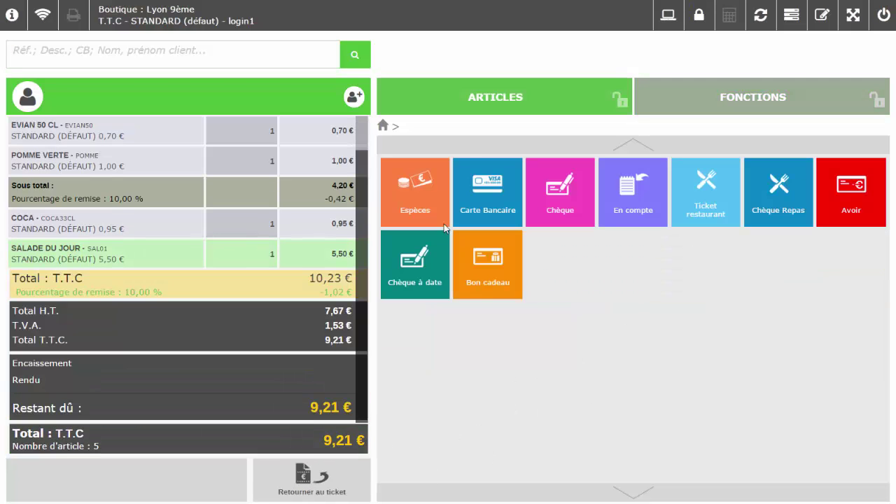
Take the 9,21 € payment in Espèces and validate it
left_click(415, 192)
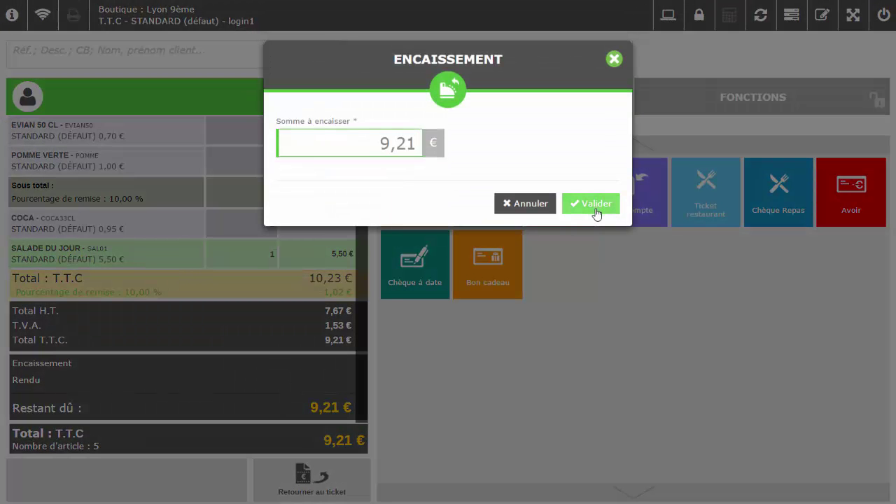
left_click(594, 203)
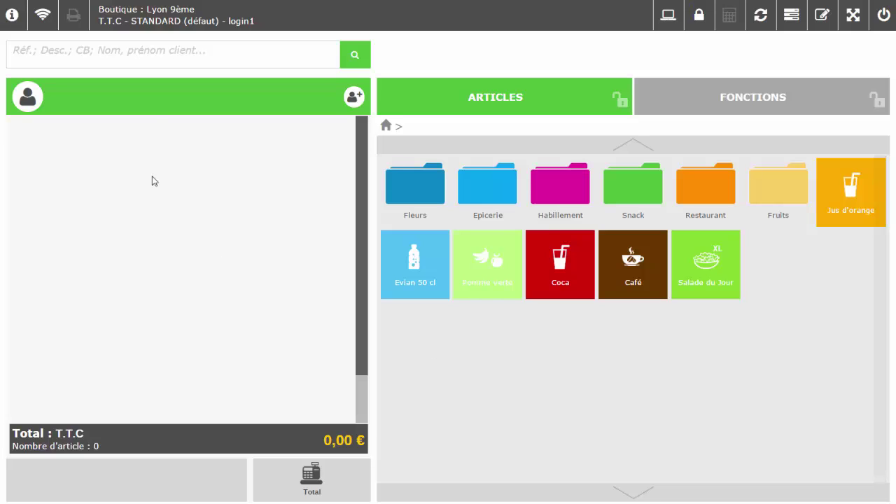
left_click(164, 57)
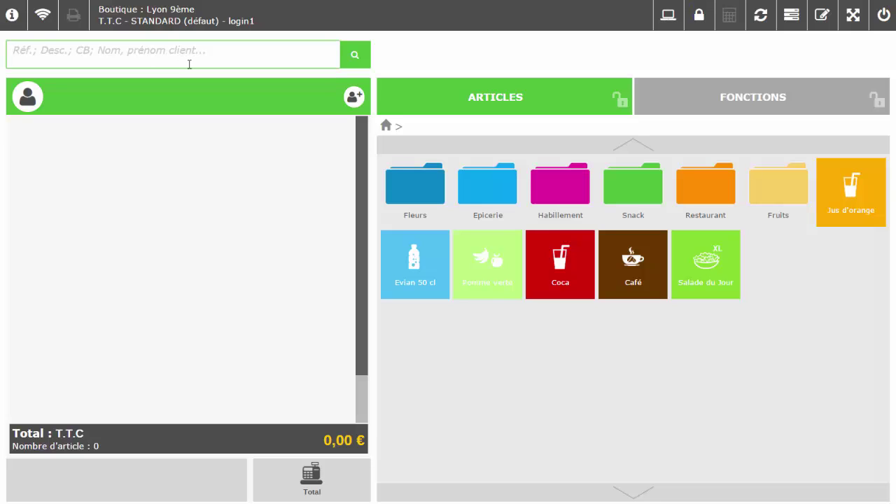
type("Dupo")
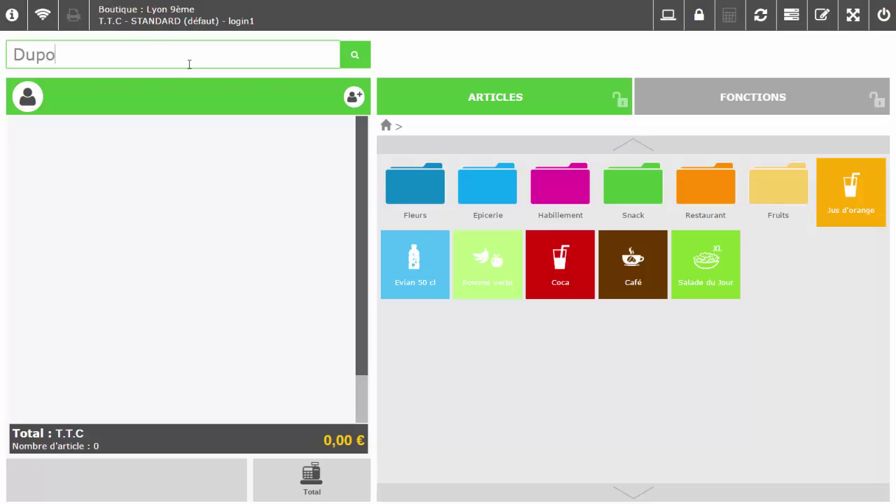
key("BackSpace")
key("Return")
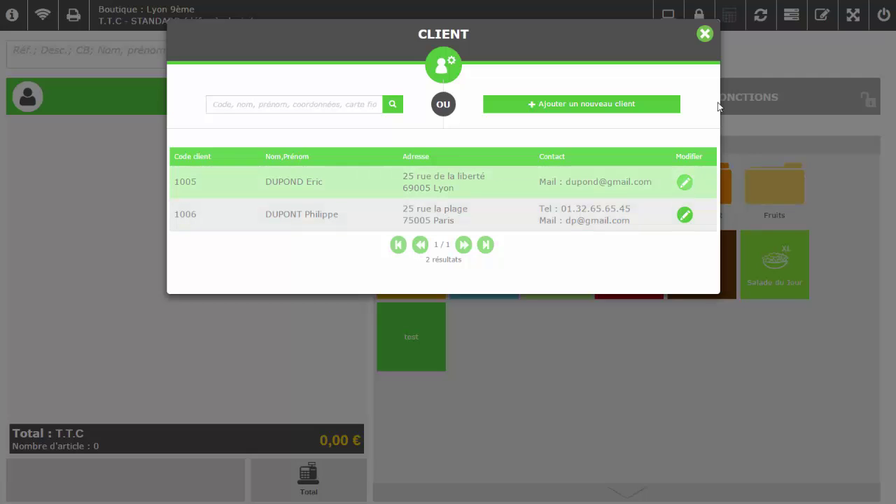
left_click(705, 35)
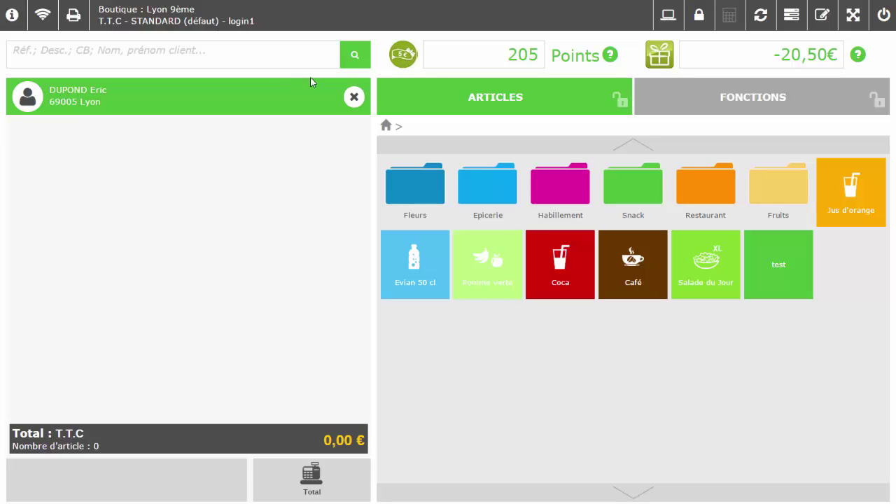
left_click(354, 97)
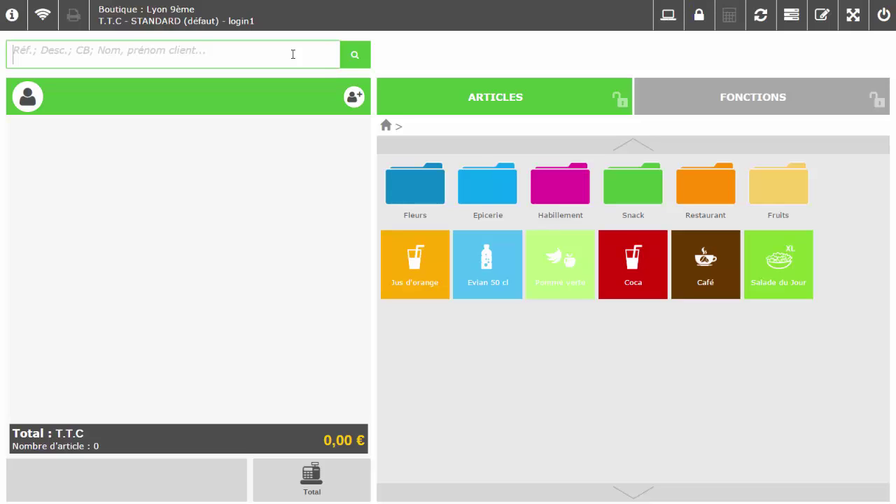
Attach the business client found with 'jlr' and add Evian 50 cl, Pomme verte and Coca
type("jlr")
key("Return")
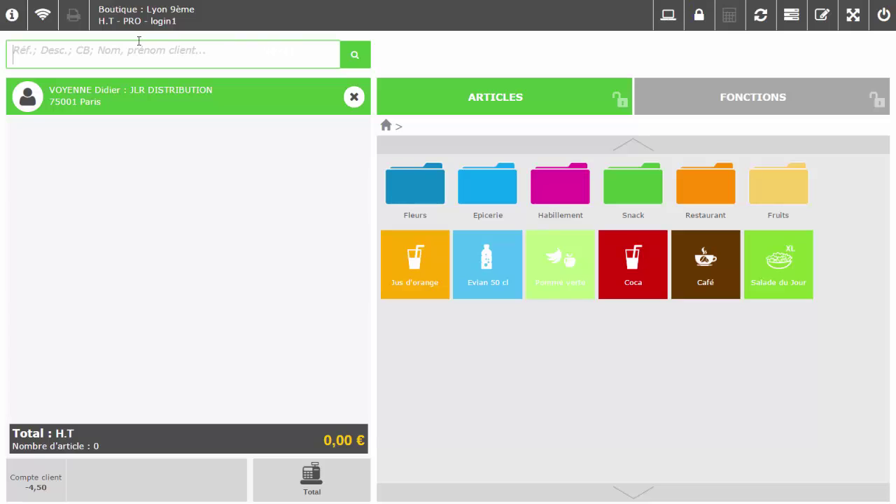
left_click(495, 270)
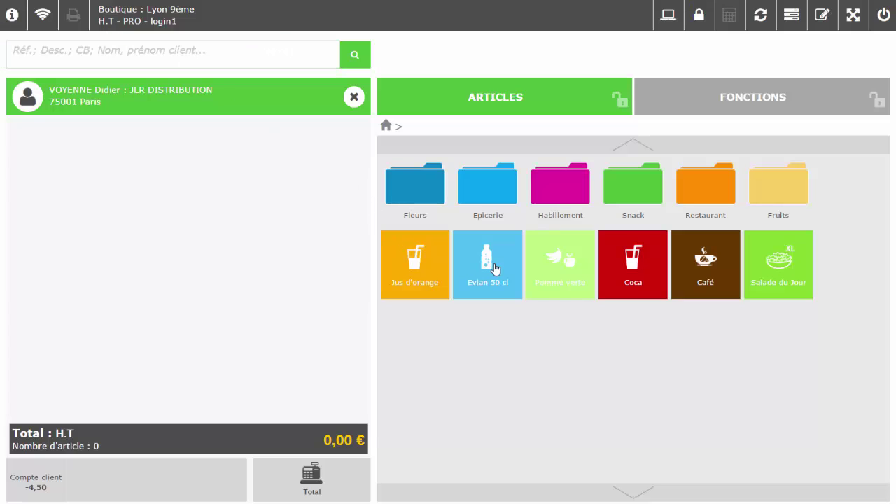
left_click(563, 265)
left_click(632, 264)
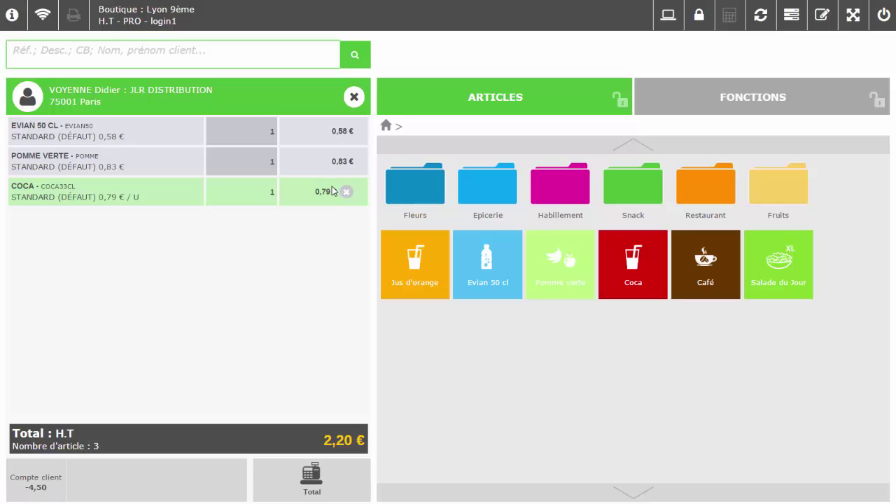
Charge the 2,64 € ticket to the client's account (En compte)
left_click(313, 479)
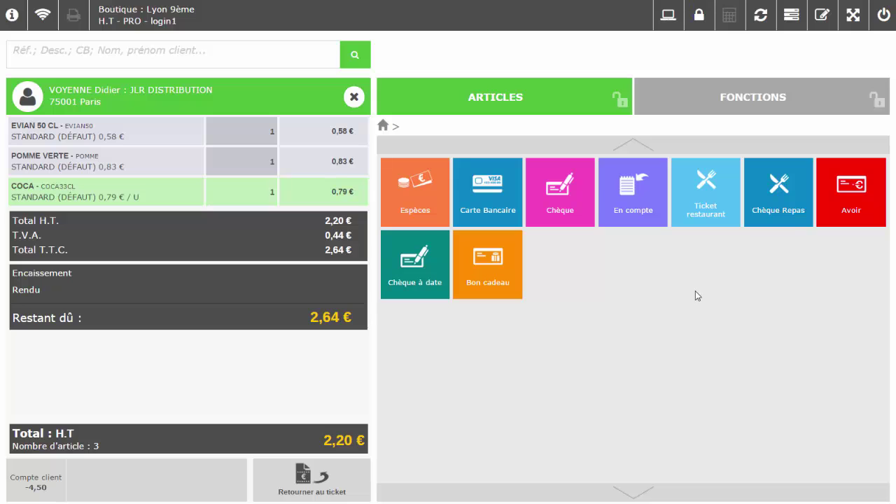
left_click(642, 213)
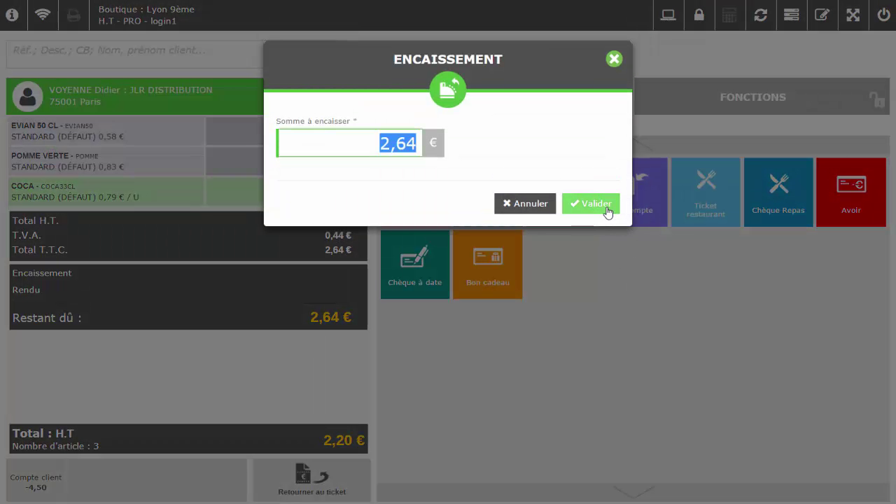
left_click(607, 210)
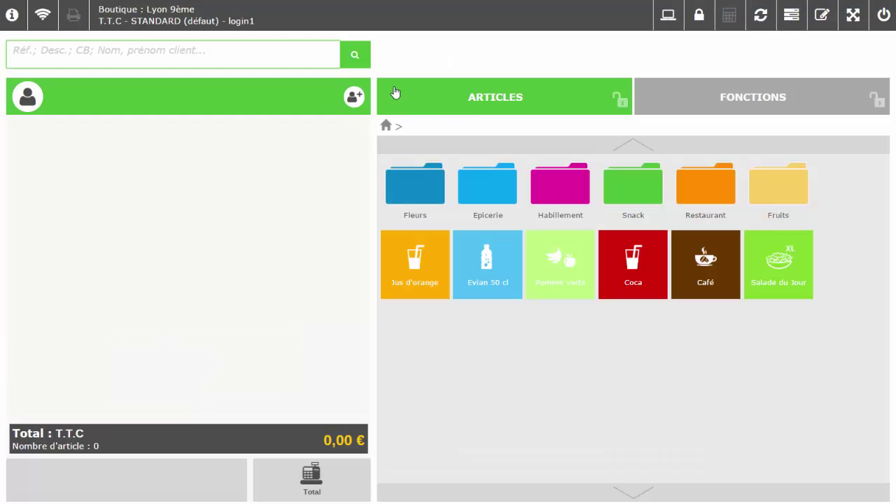
left_click(212, 55)
type("jlr")
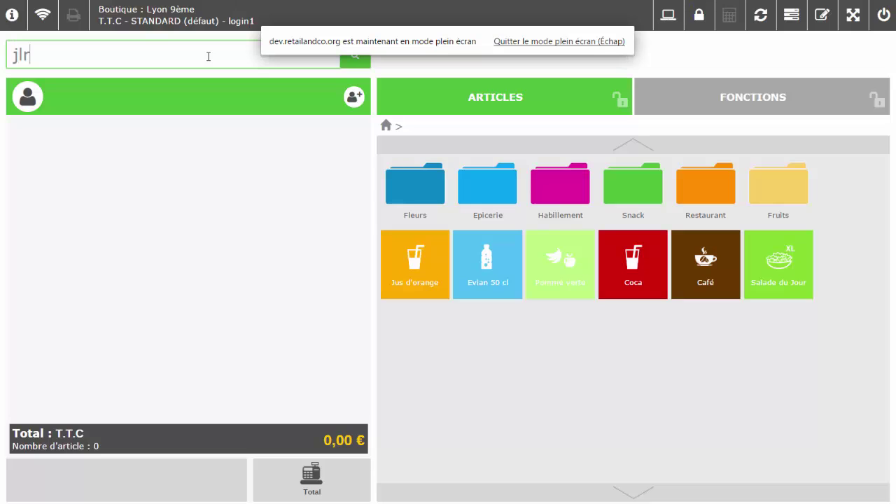
key("Return")
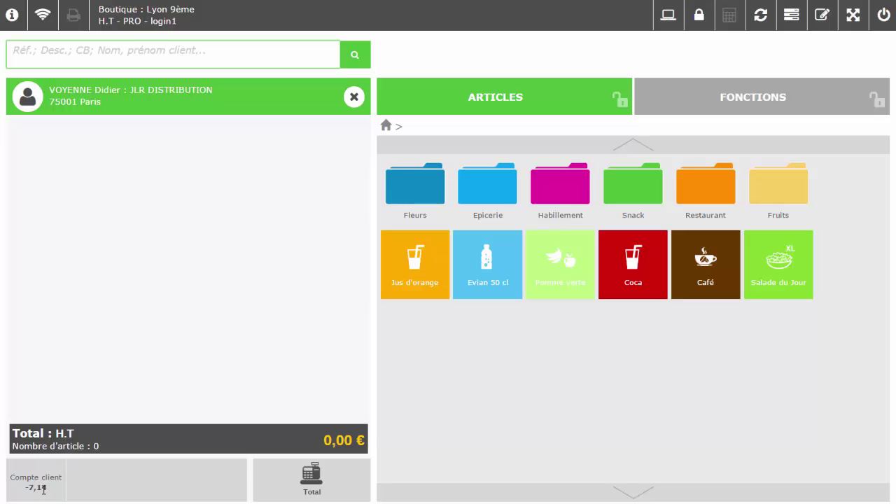
left_click(28, 97)
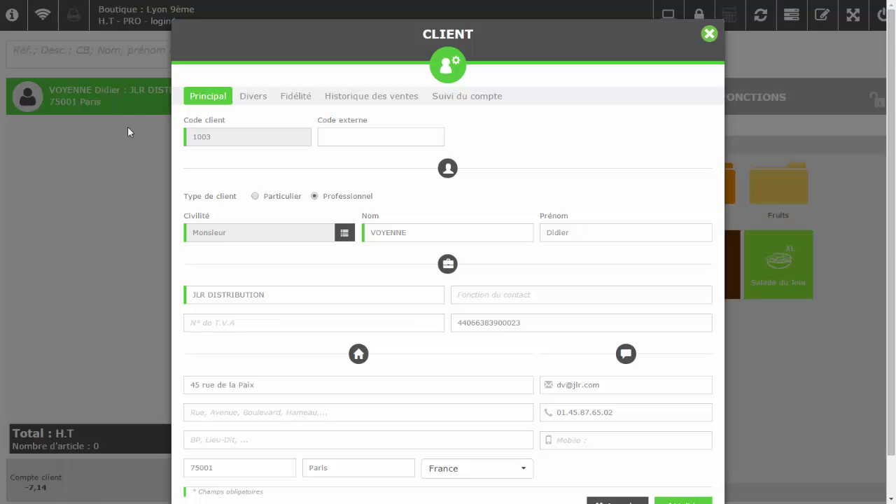
left_click(366, 102)
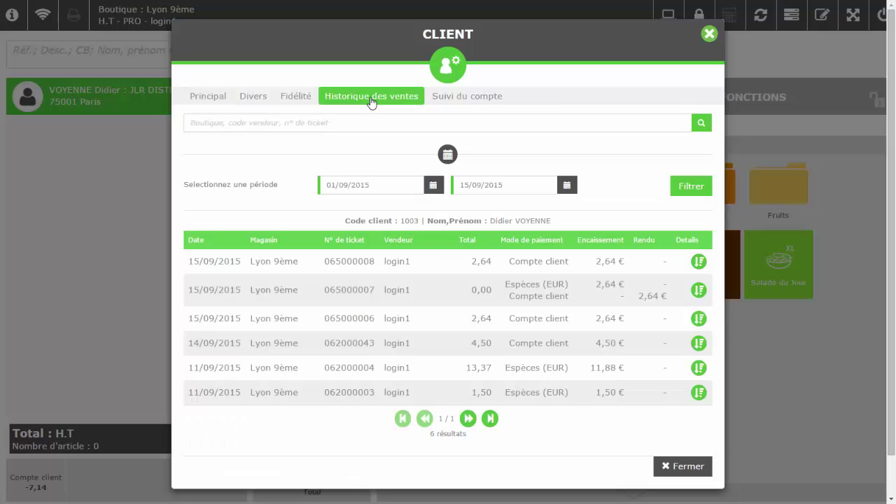
left_click(442, 99)
left_click(421, 157)
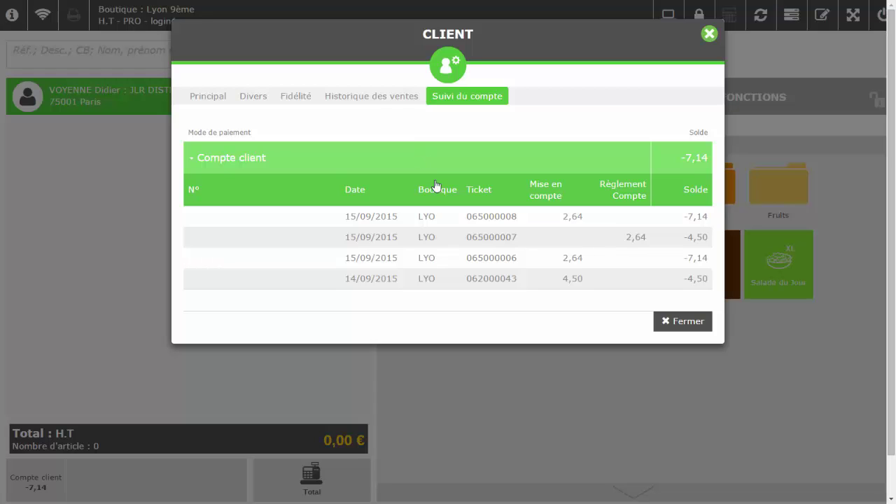
left_click(580, 242)
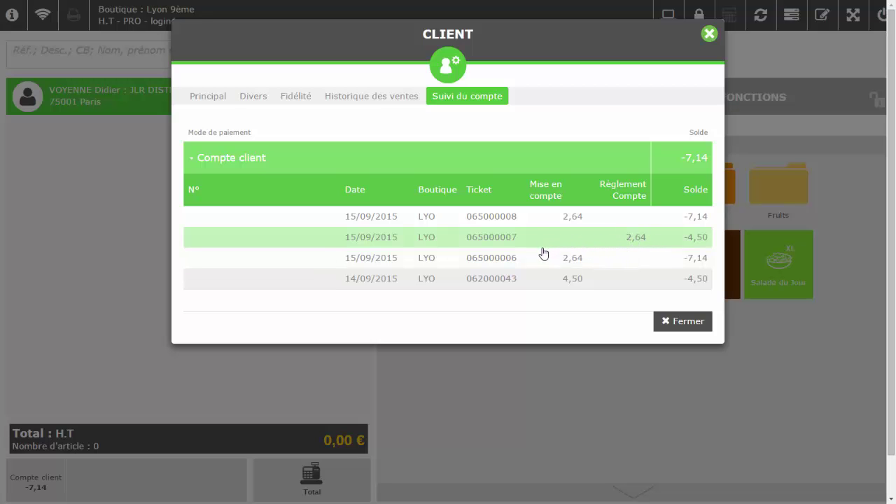
left_click(667, 322)
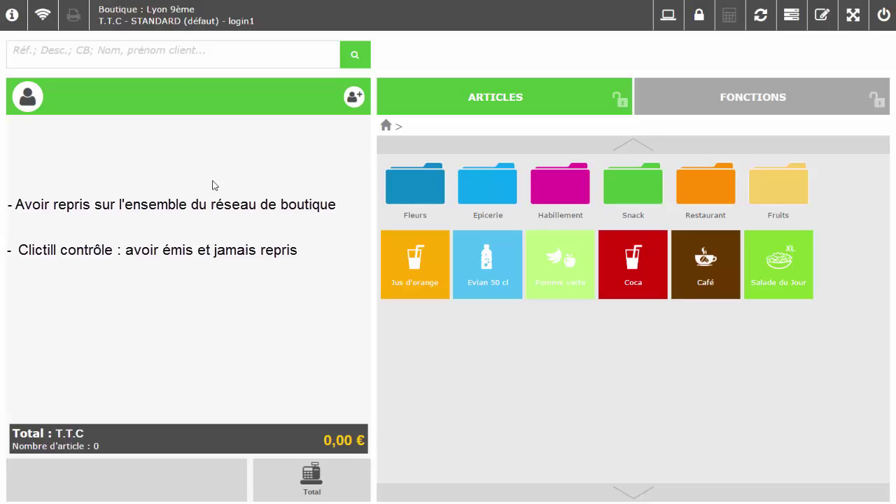
Attach the Paris client by surname and add article 66002, CHEMISE BLANCHE S
left_click(152, 55)
type("Dupont")
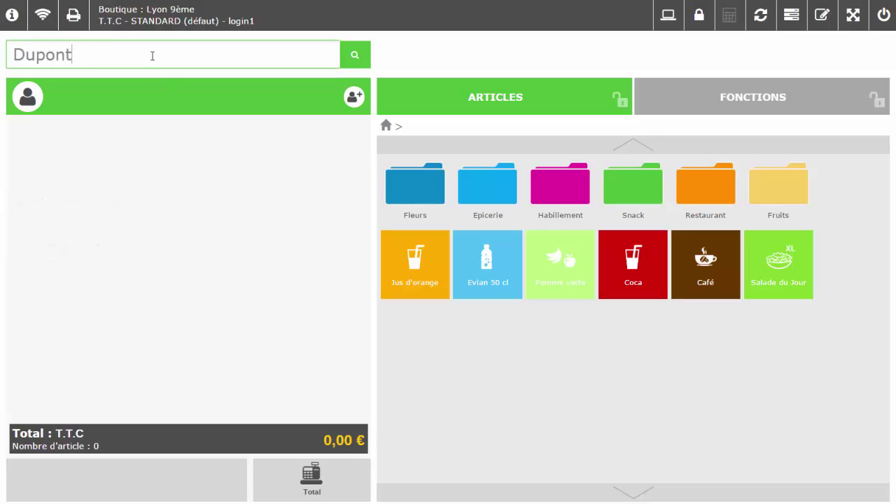
key("Return")
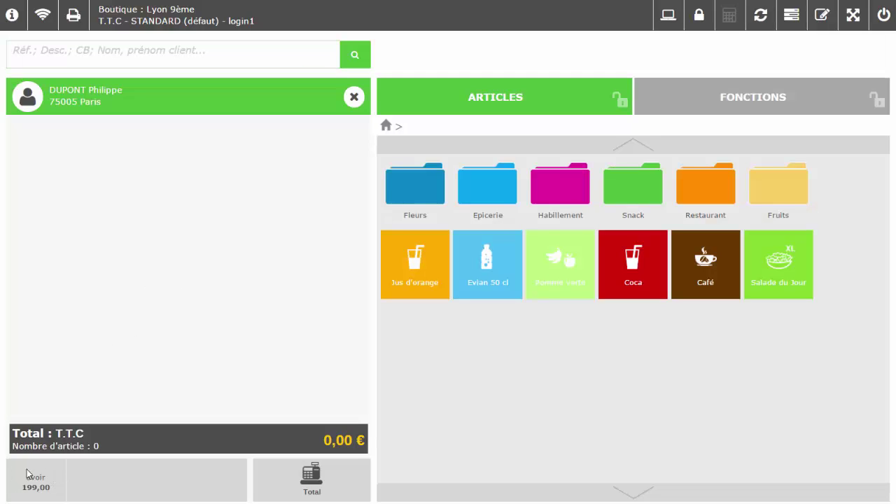
left_click(170, 124)
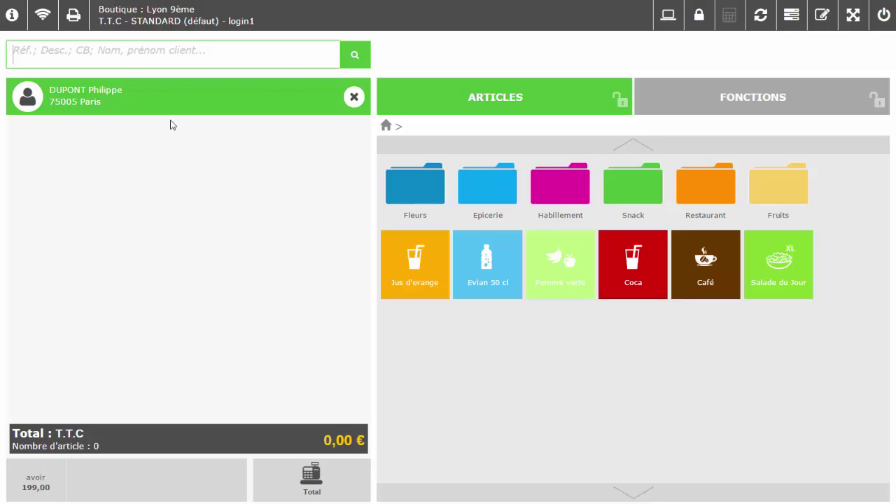
type("66002")
key("Return")
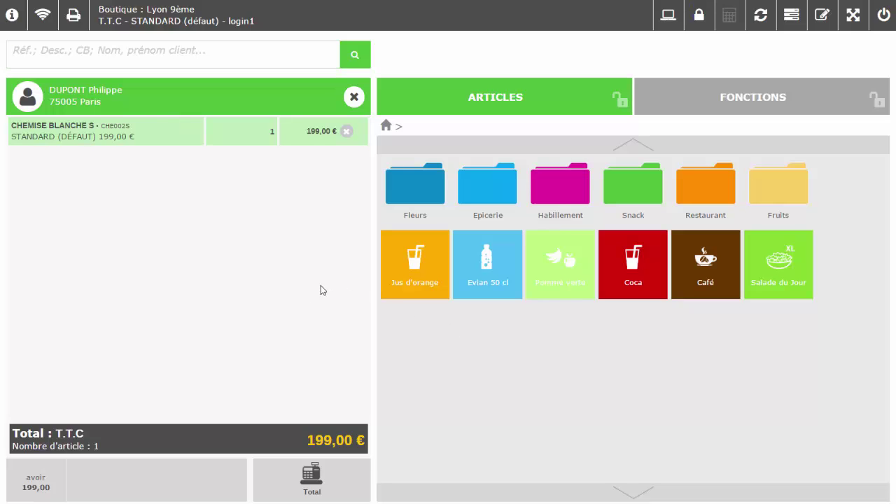
Pay the 199,00 € with the client's credit note from their account follow-up
left_click(38, 105)
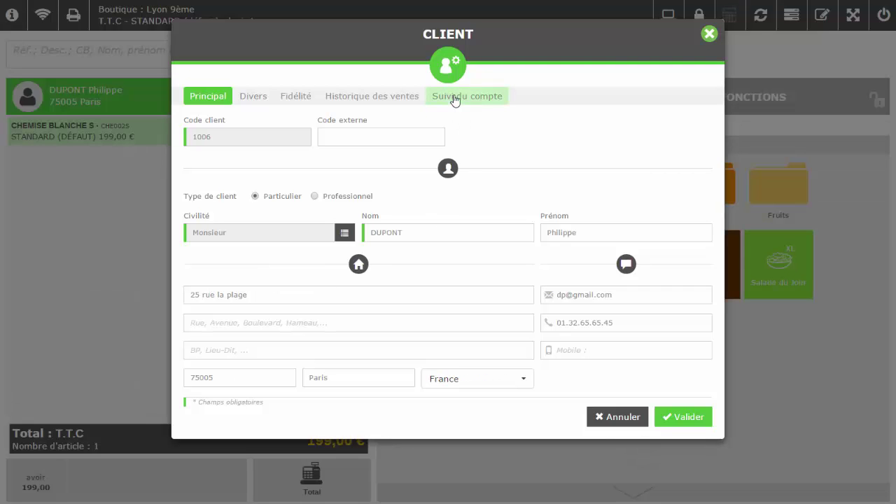
left_click(455, 100)
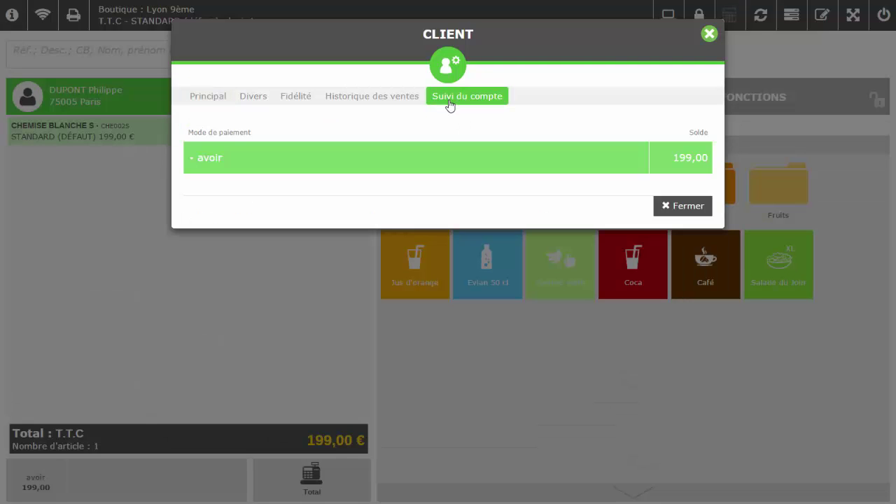
left_click(417, 166)
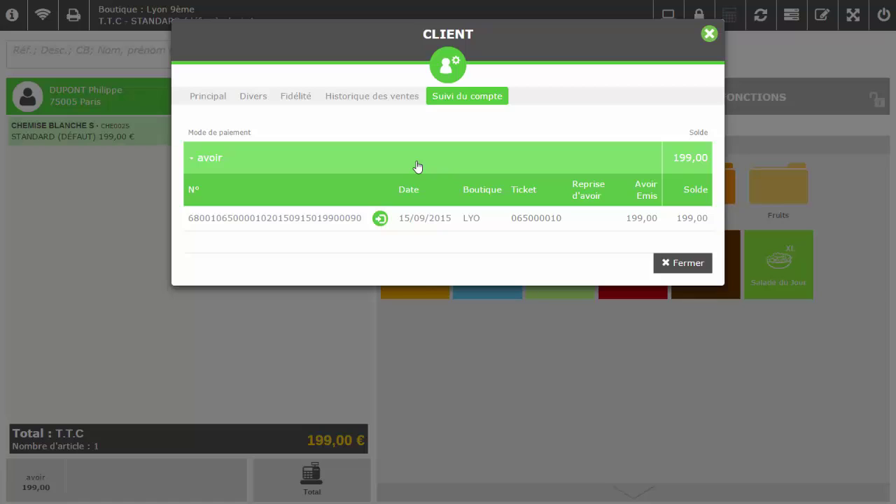
left_click(379, 220)
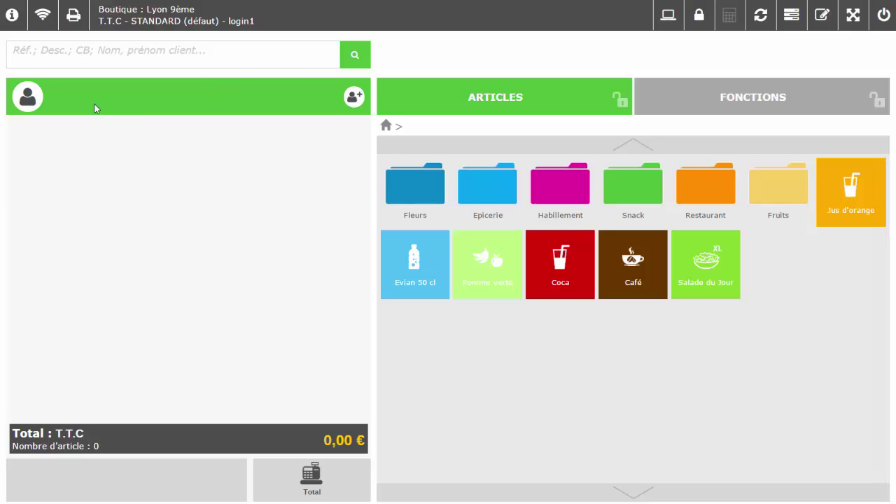
Load the Lyon loyalty client, add CHA01039 (size 39 CHAUSSURE NOIRE) and go to the 278,50 € total
left_click(96, 57)
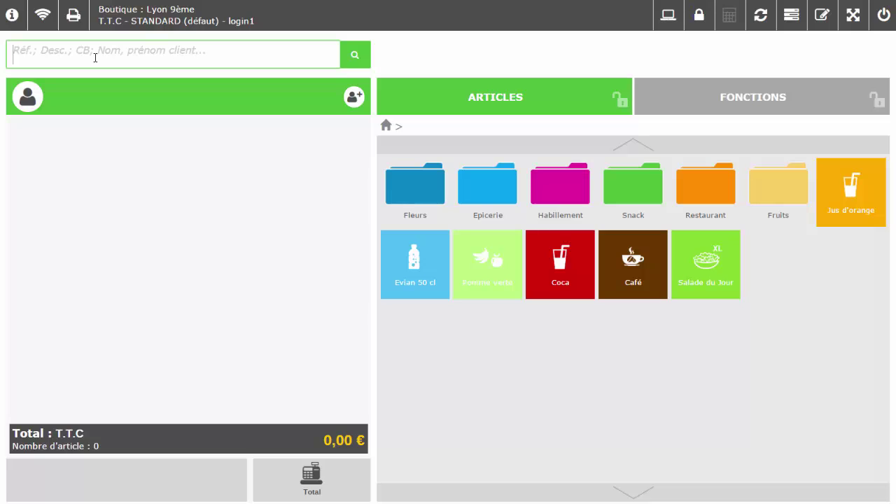
type("Dupon")
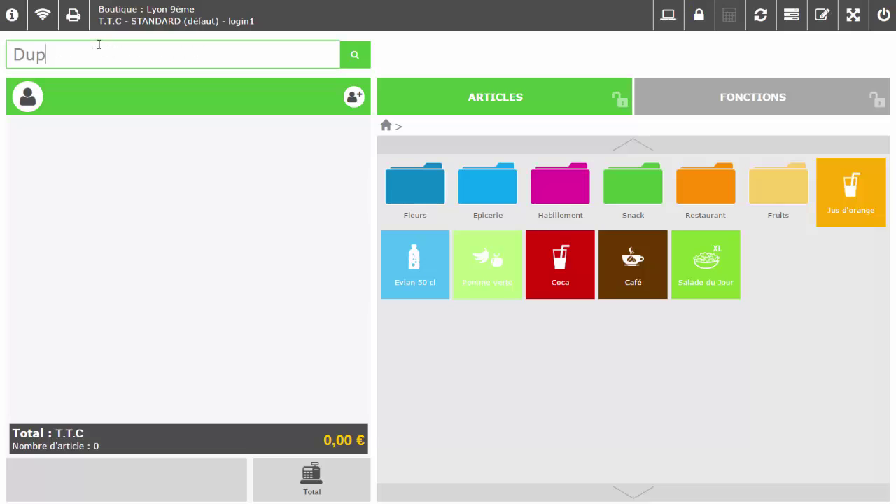
type("d")
key("Return")
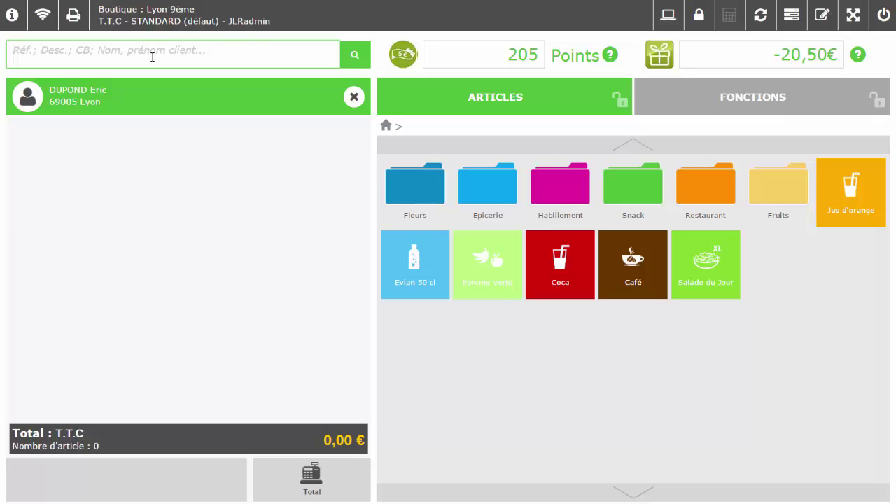
type("CHA01039")
key("Return")
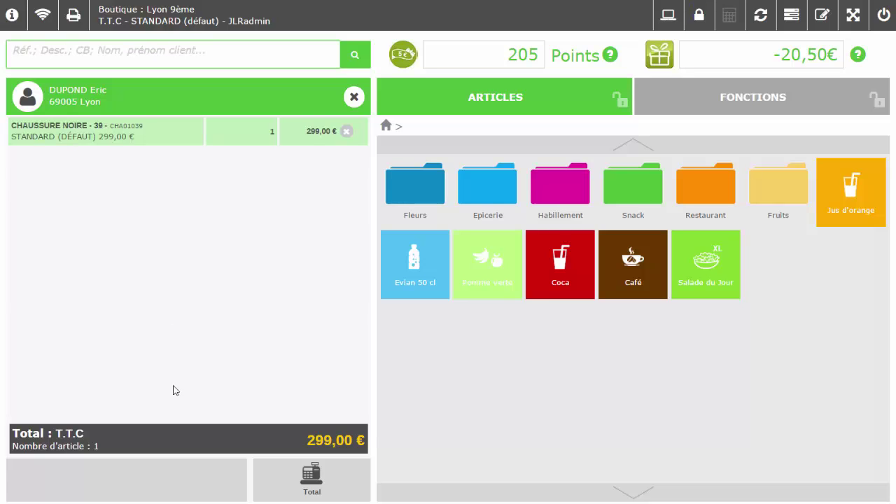
left_click(313, 475)
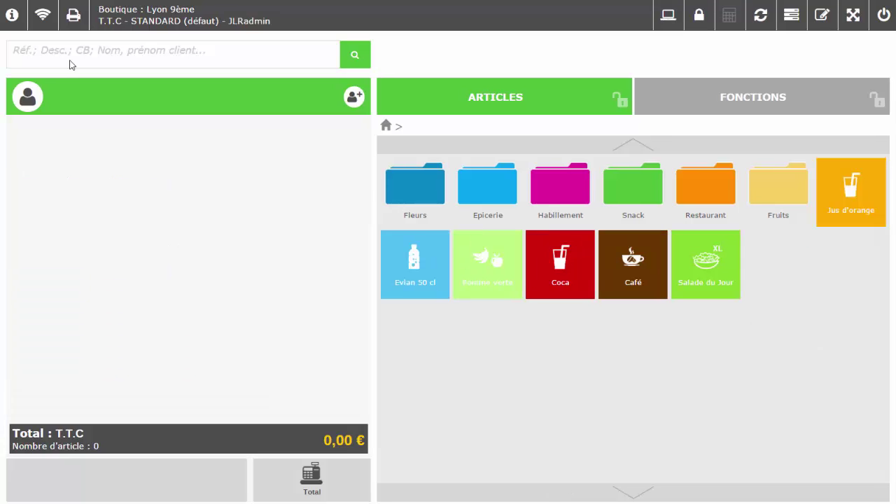
Attach a client by surname and add Chemise Blanche M and S via a 'Che*' search
left_click(72, 60)
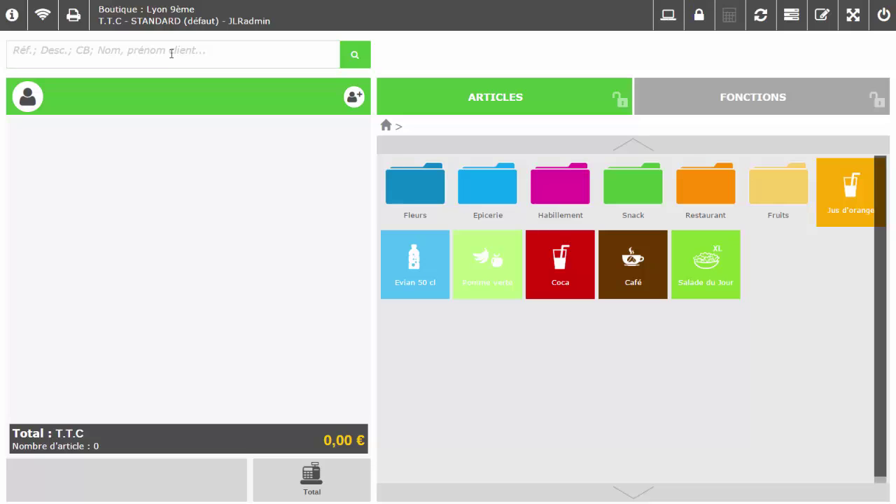
type("Dupond")
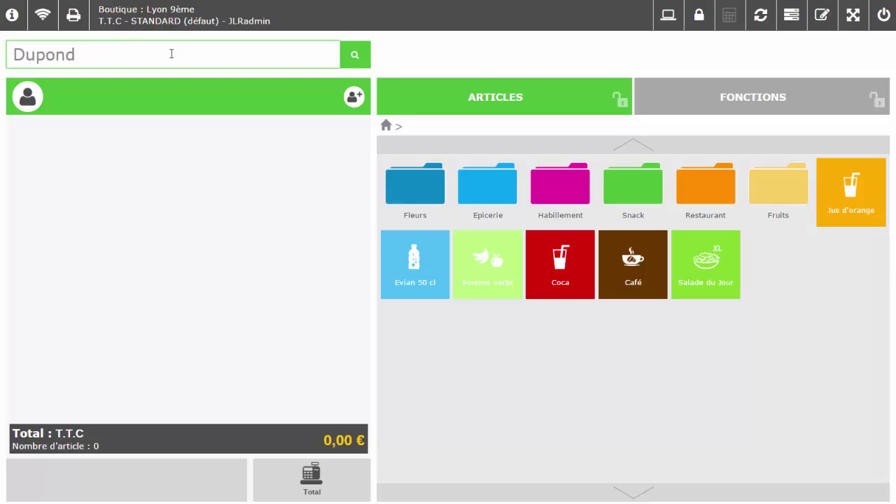
key("Return")
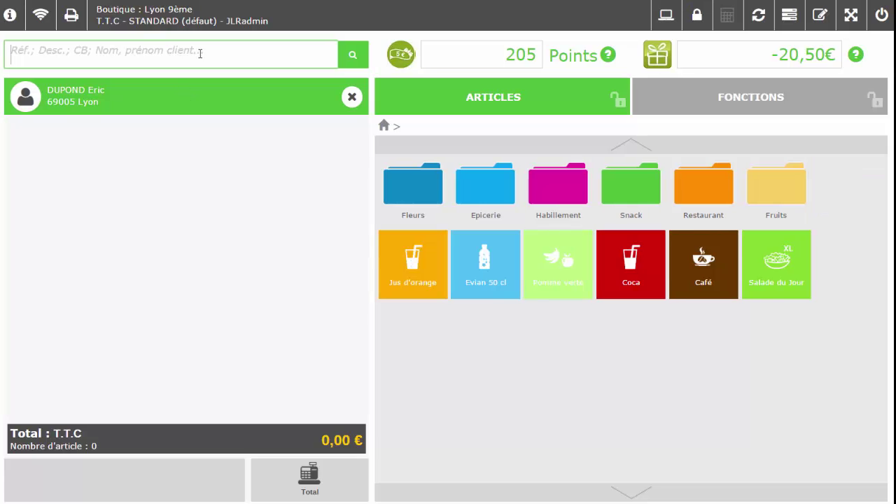
type("Che*")
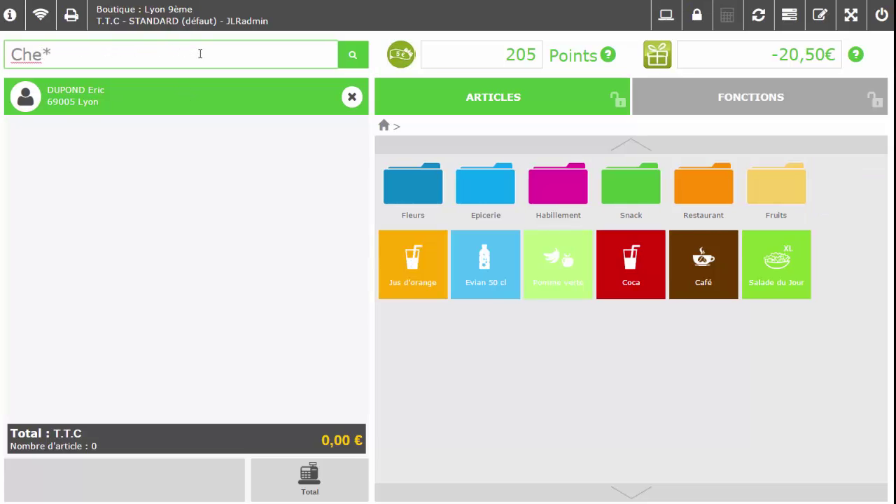
key("Return")
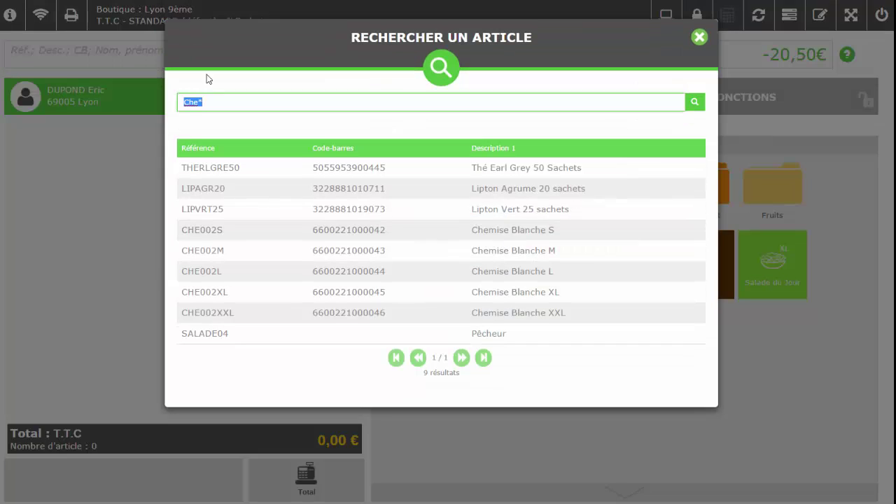
left_click(377, 248)
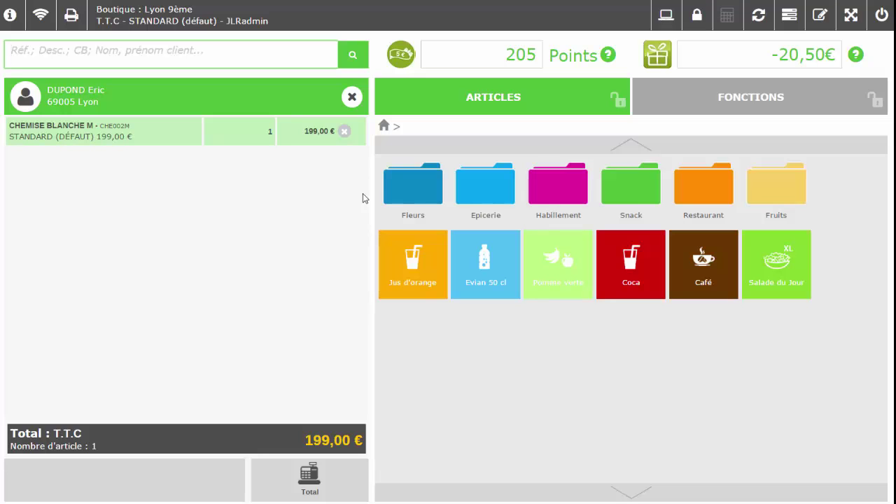
type("6")
key("Return")
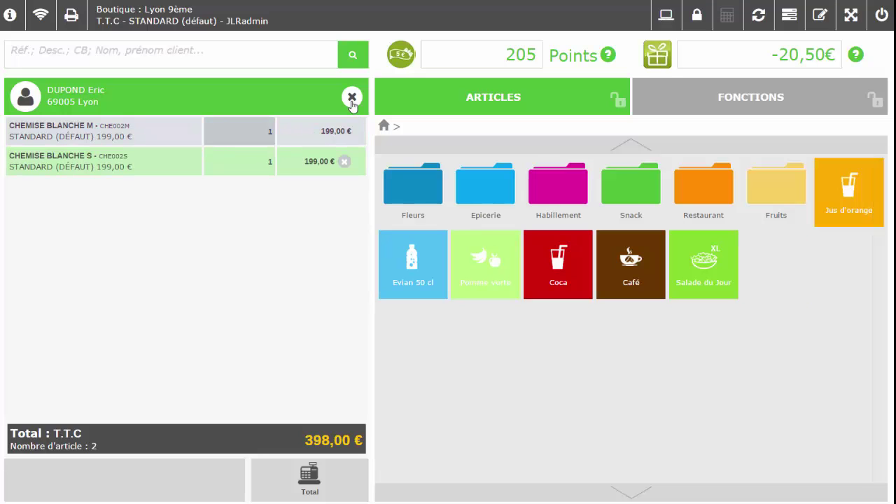
Remove the client and both shirts, then add Evian 50 cl, Pomme verte and Coca
left_click(352, 98)
left_click(345, 162)
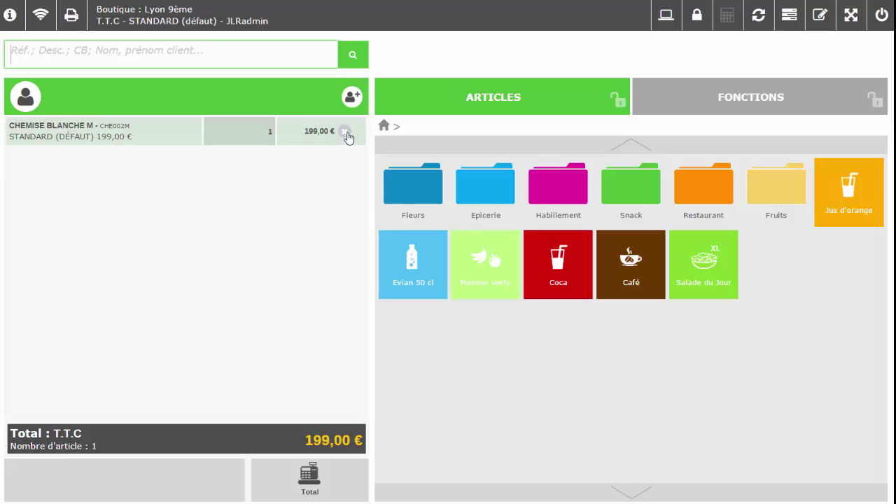
left_click(346, 133)
left_click(413, 264)
left_click(498, 274)
left_click(558, 266)
Add Café and settle the 4,15 € ticket with a meal voucher, giving 3,35 € change
left_click(611, 270)
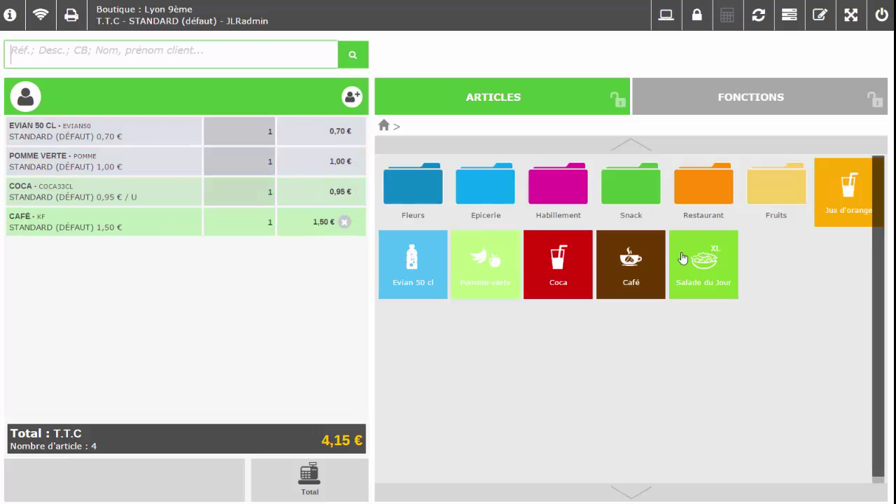
type("152717916220075025200005")
key("Return")
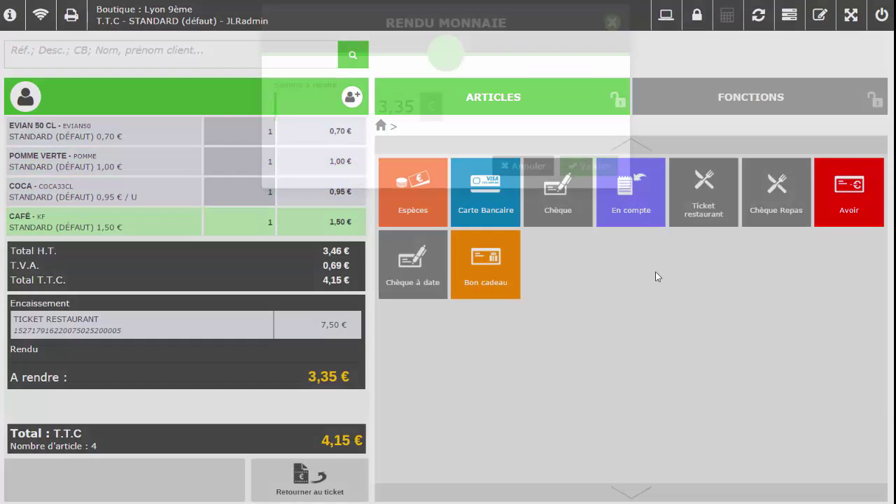
key("Return")
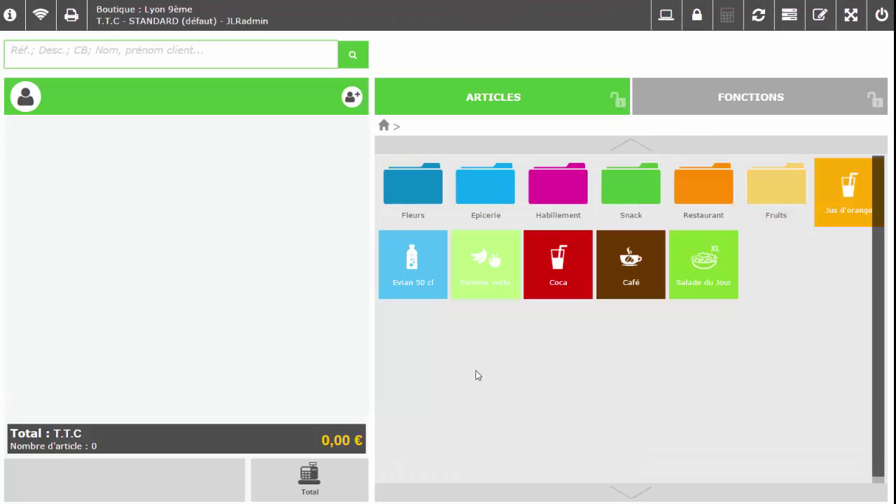
Ring up Evian 50 cl, Pomme verte, Coca, Café and Salade du Jour on a new ticket
left_click(426, 273)
left_click(486, 265)
left_click(535, 278)
left_click(631, 264)
left_click(702, 264)
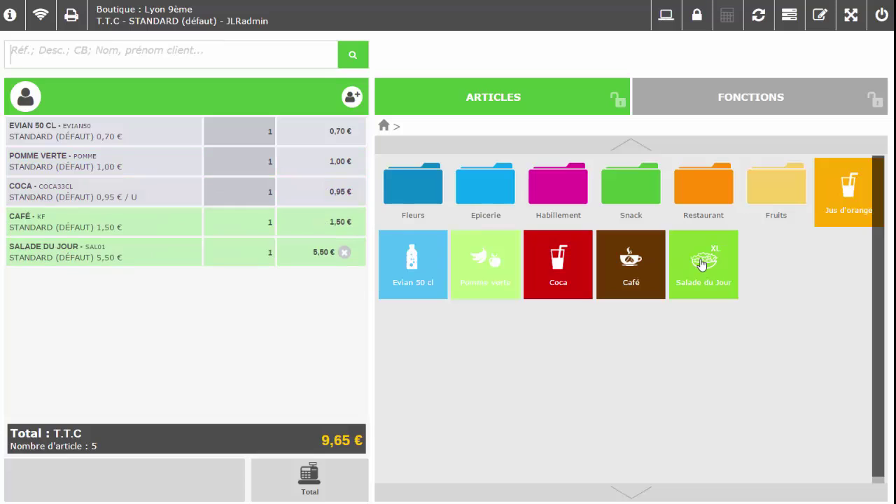
Attach the searched client, apply the scanned code for payment, then open the back office
type("Jamet")
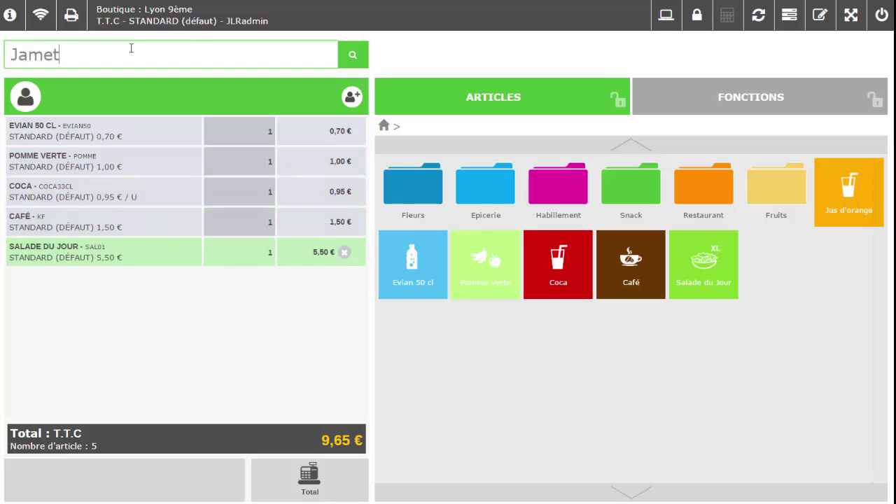
key("Return")
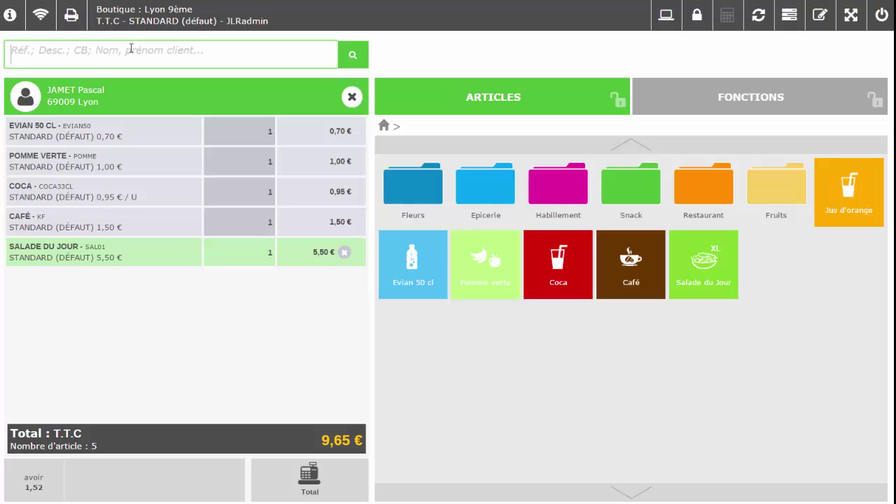
type("6800105400001620150828000152")
key("Return")
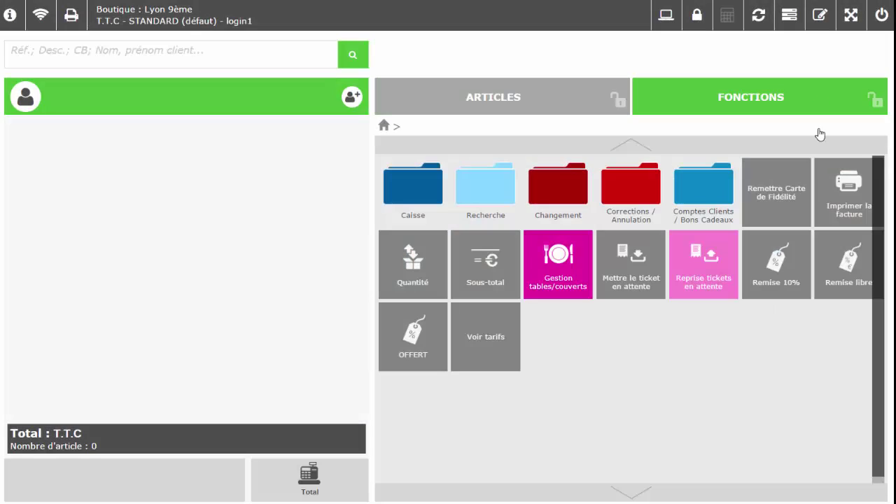
left_click(792, 15)
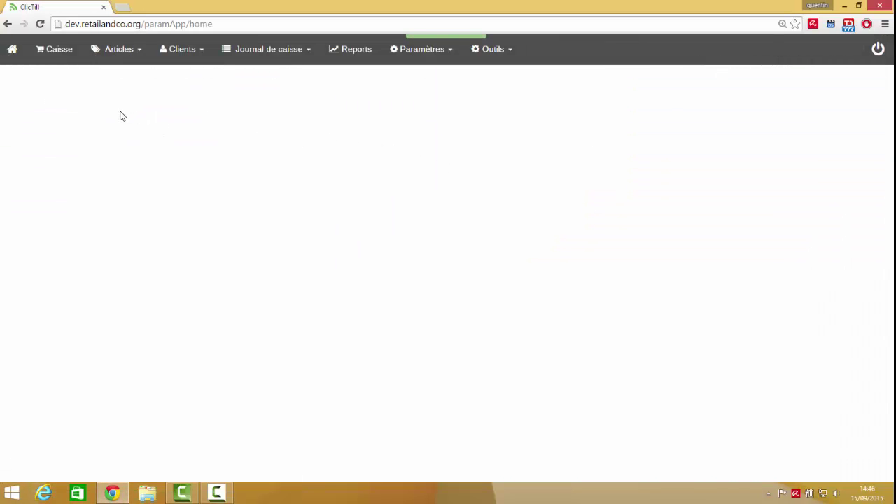
Browse the Articles, Clients and Journal de caisse menus, then go to the Reports page
left_click(121, 63)
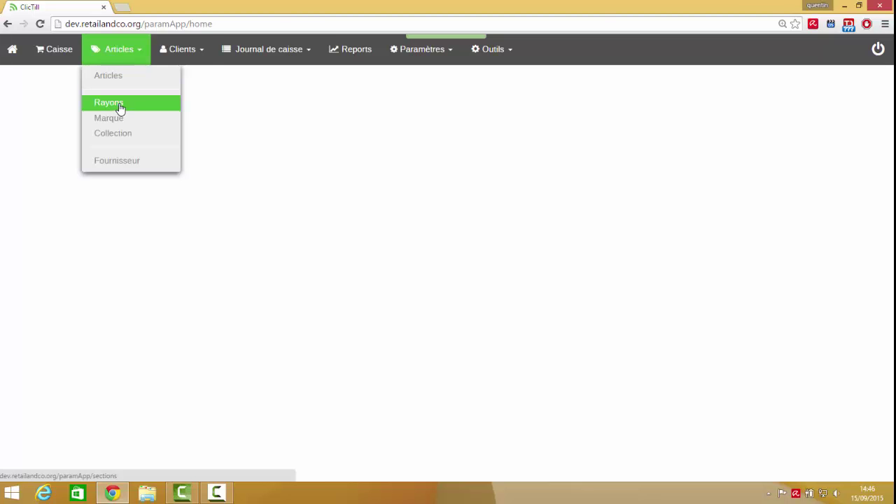
double_click(188, 58)
left_click(188, 58)
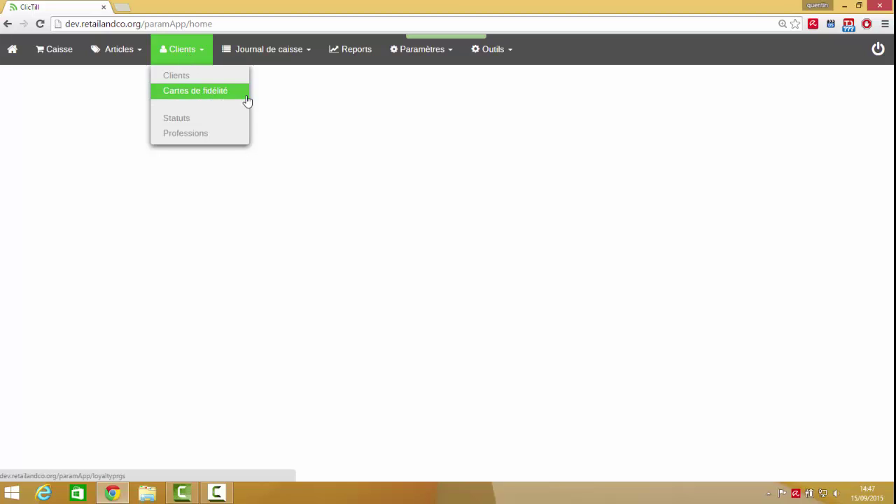
left_click(285, 56)
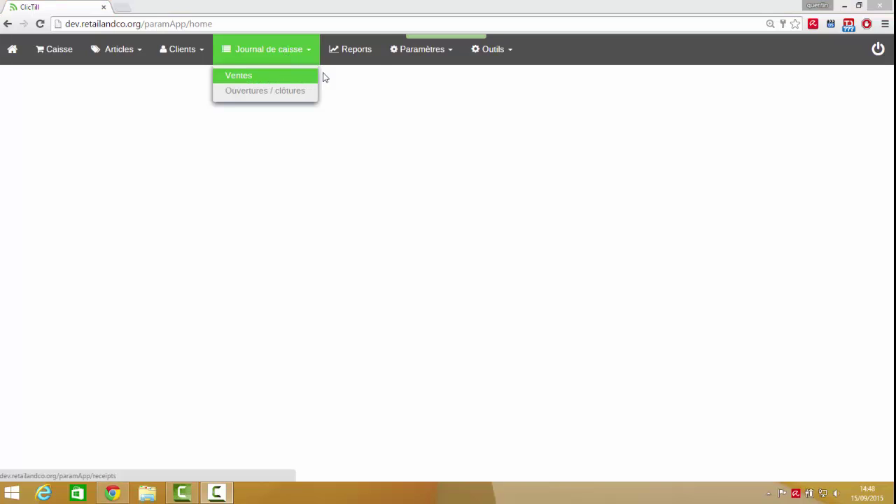
left_click(364, 53)
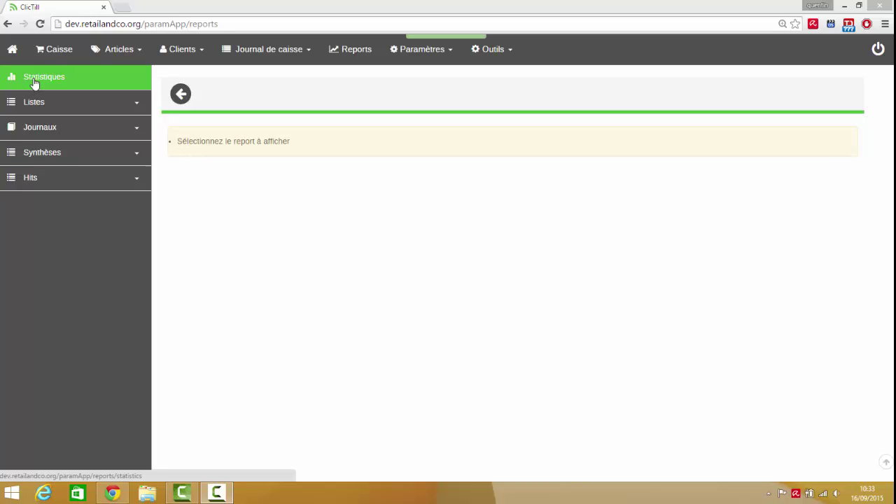
View the Statistiques report showing 7 sales at 2029.18 €, with department and salesperson breakdowns
left_click(34, 78)
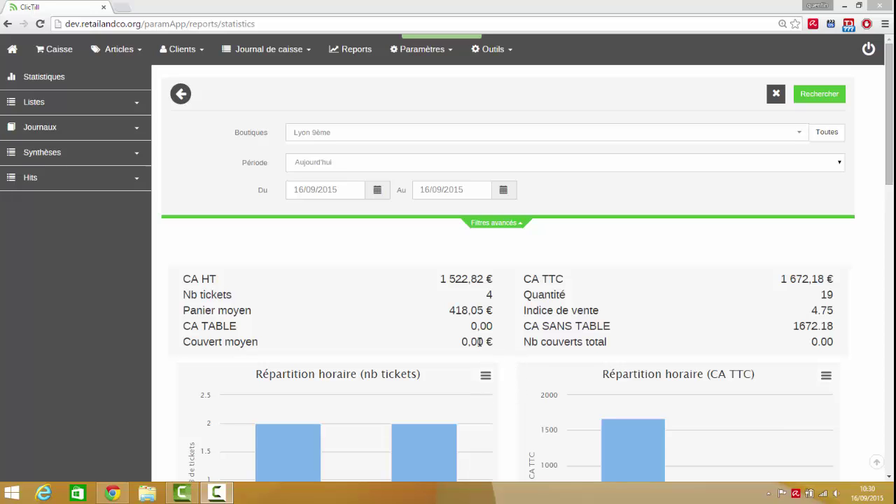
scroll(445, 336, "down", 1)
scroll(445, 336, "down", 2)
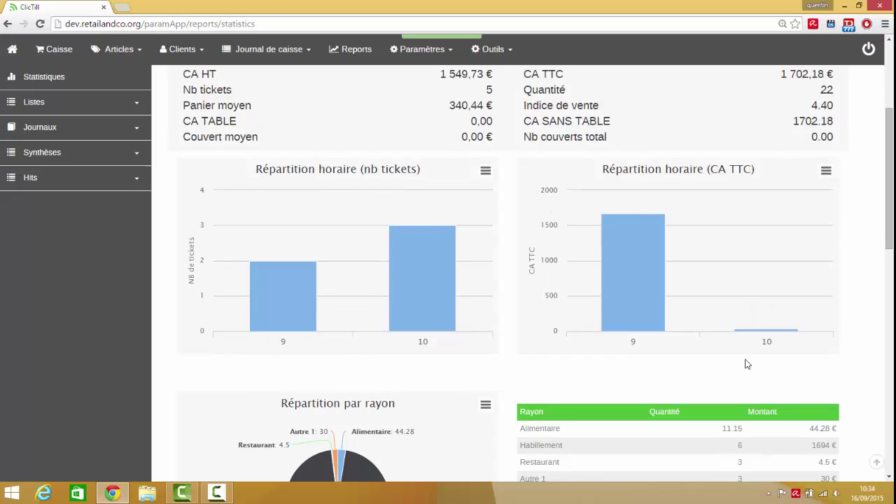
scroll(747, 364, "down", 4)
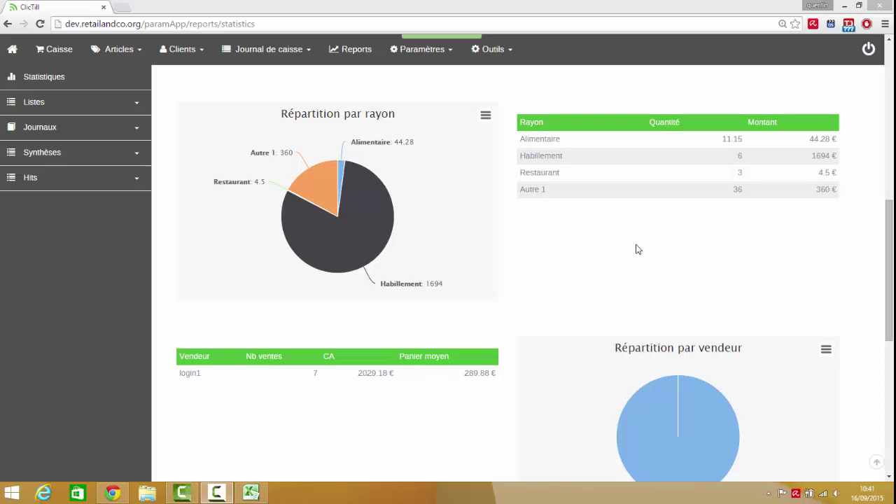
Choose Import de fichier from the Outils menu
left_click(494, 59)
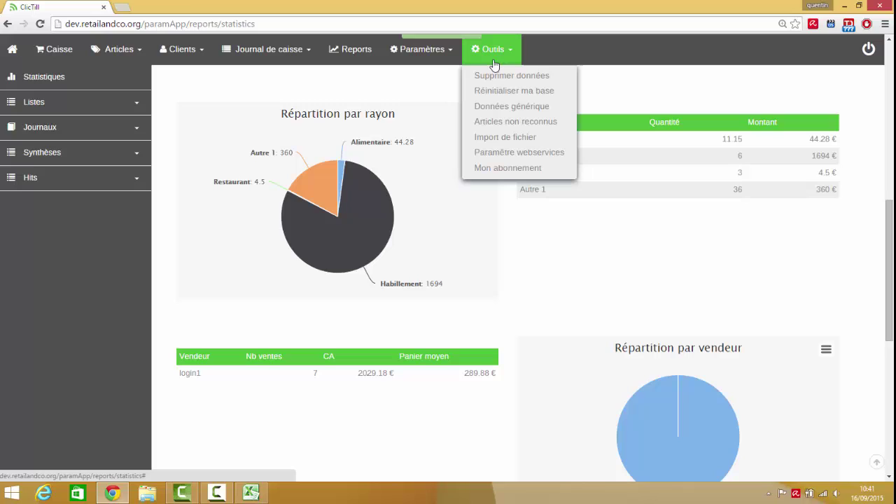
left_click(511, 138)
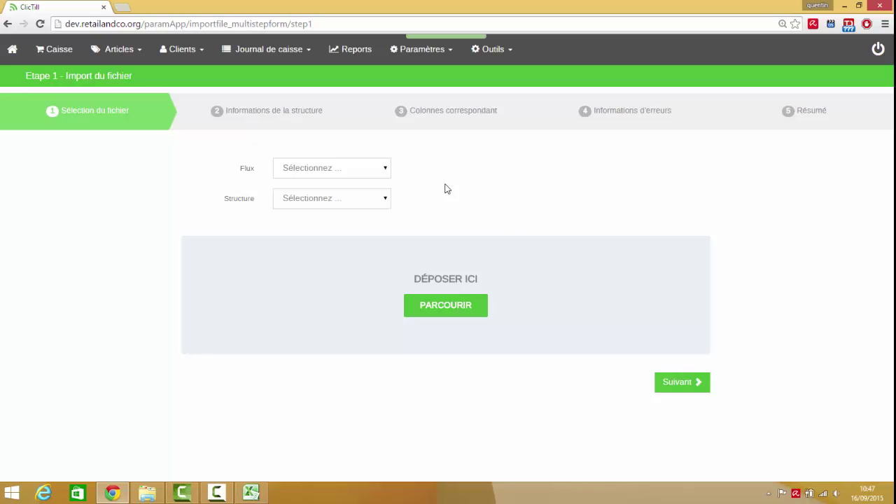
Set the import Flux to Article and the Structure to Créer nouvelle structure
left_click(364, 171)
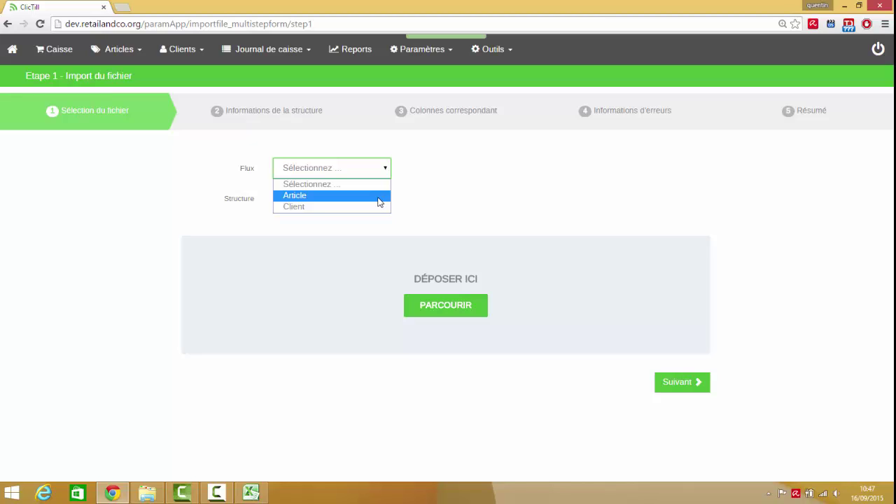
left_click(378, 202)
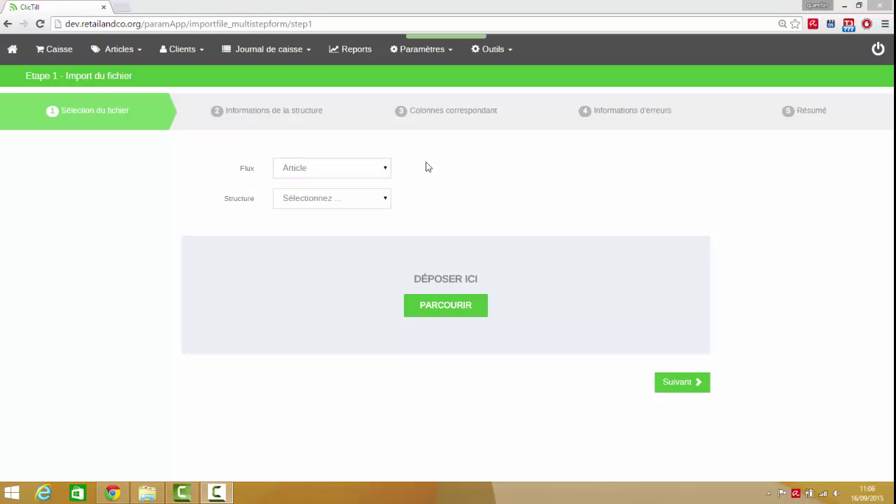
left_click(318, 201)
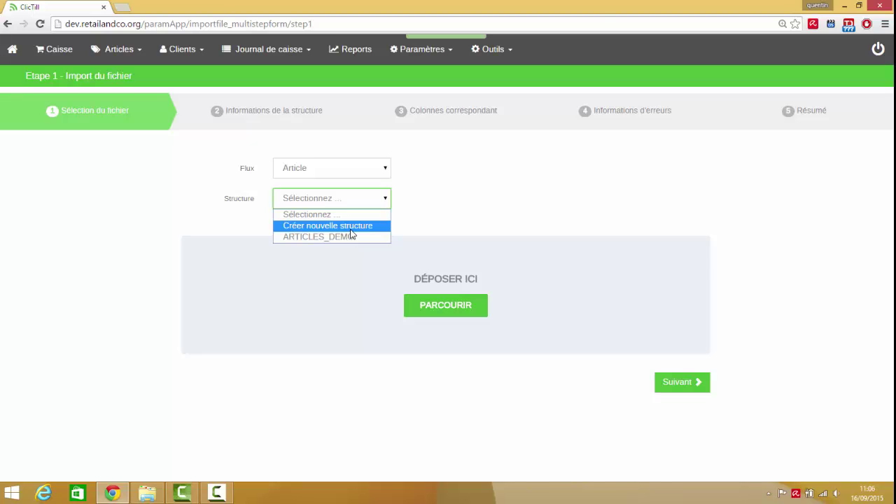
left_click(351, 226)
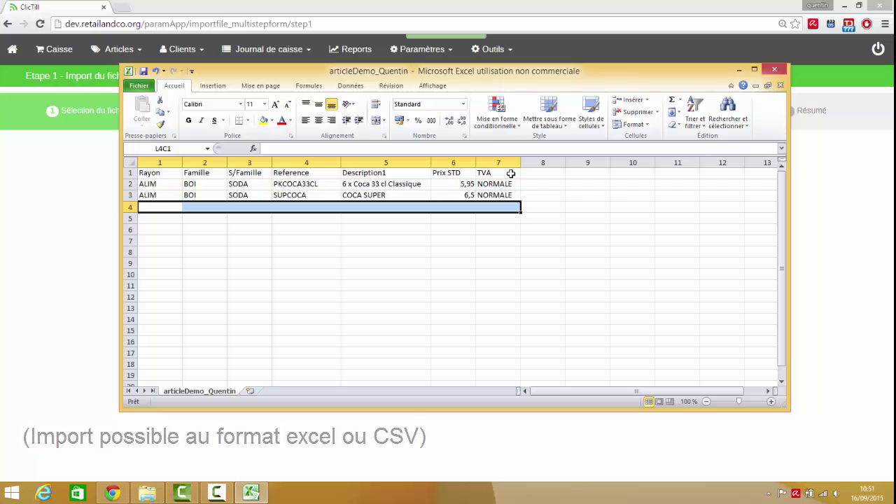
Fill row 4 with ALIM, BOI, SODA, Sprite33, Sprite 33cl, 5,5 and NORMALE, then minimize Excel
left_click(168, 208)
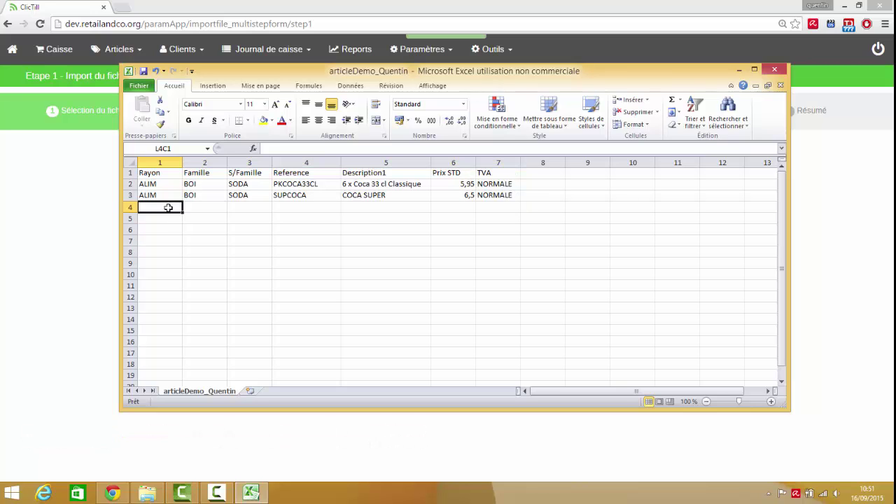
type("ALIM")
key("Tab")
type("BOI")
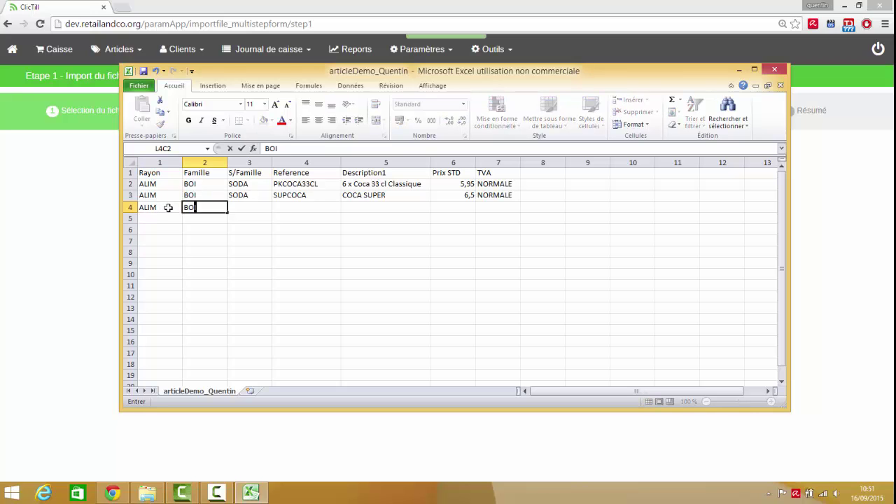
key("Tab")
type("SODA")
key("Tab")
type("Sp")
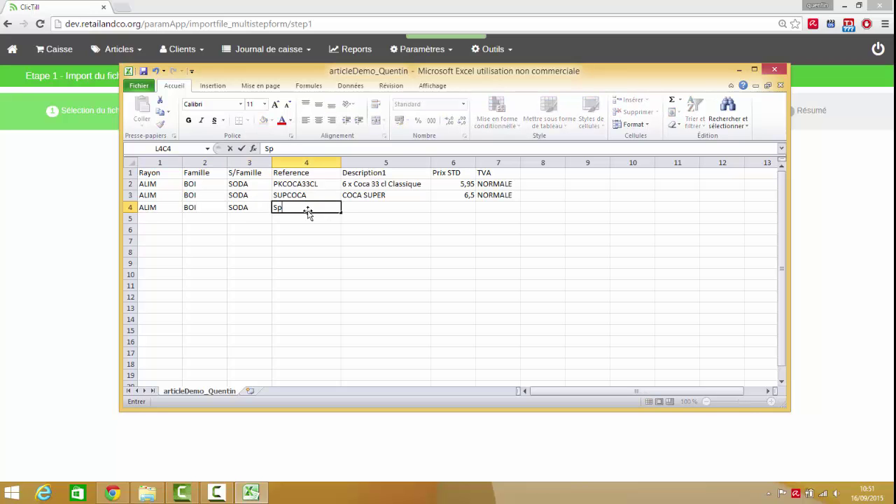
type("rite33")
key("Tab")
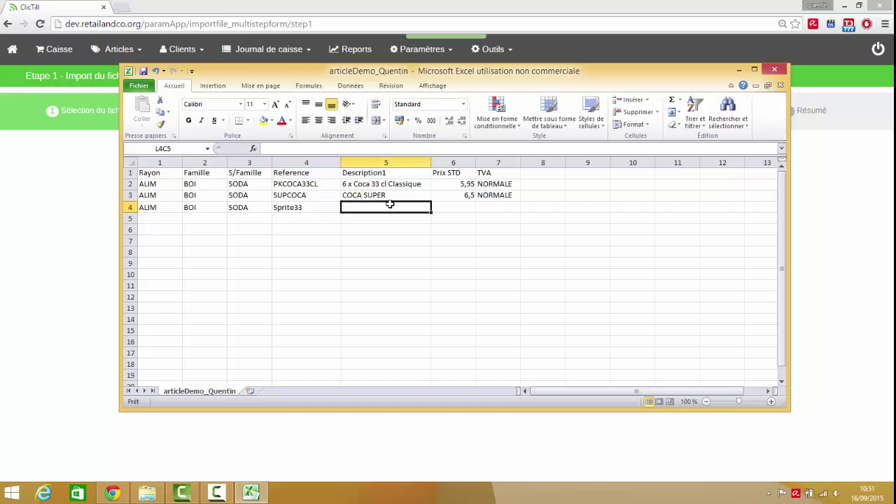
type("Sprite 33cl")
key("Tab")
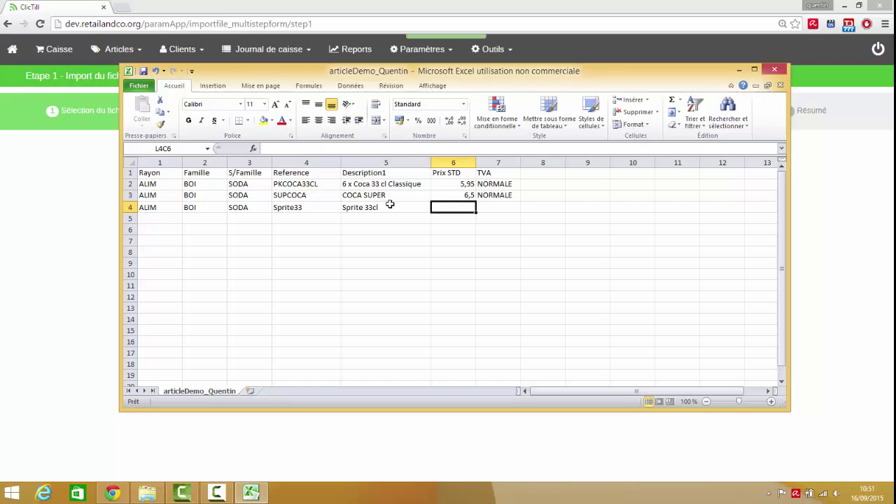
type("5,5")
key("Tab")
type("NORMALE")
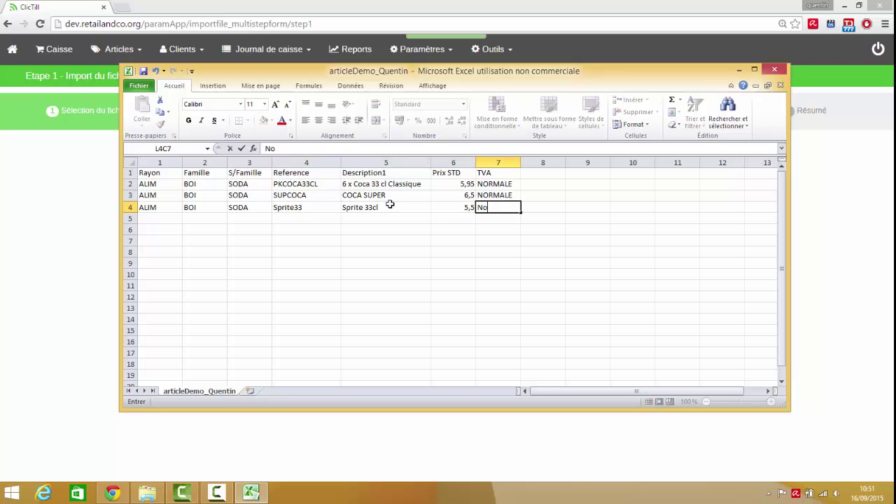
key("Return")
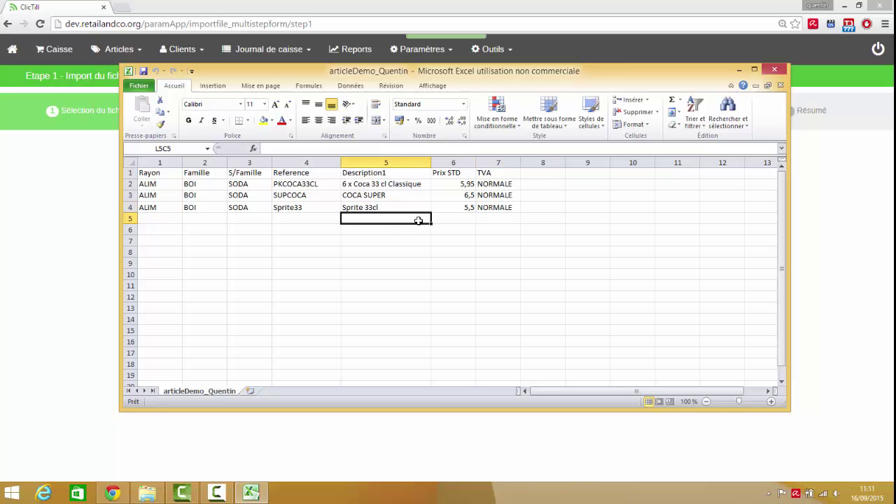
left_click(739, 70)
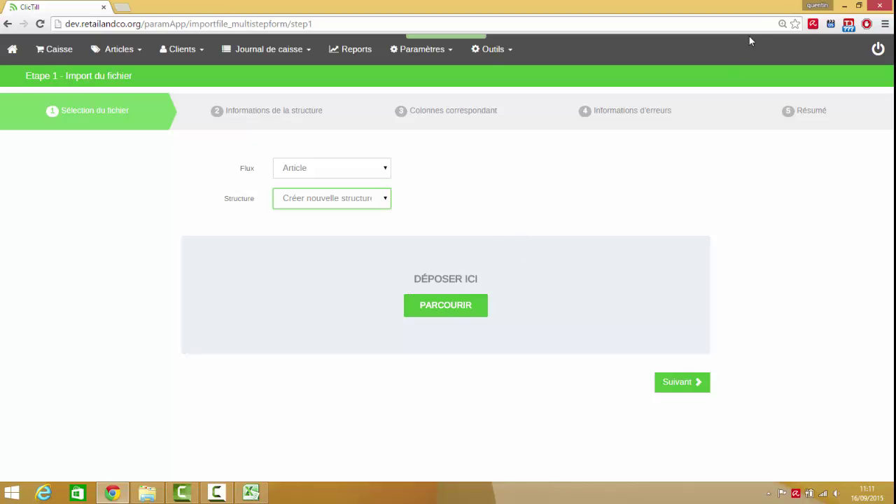
Drop the edited article demo spreadsheet onto DÉPOSER ICI and continue to step 2
left_click(858, 6)
left_click_drag(607, 191, 329, 257)
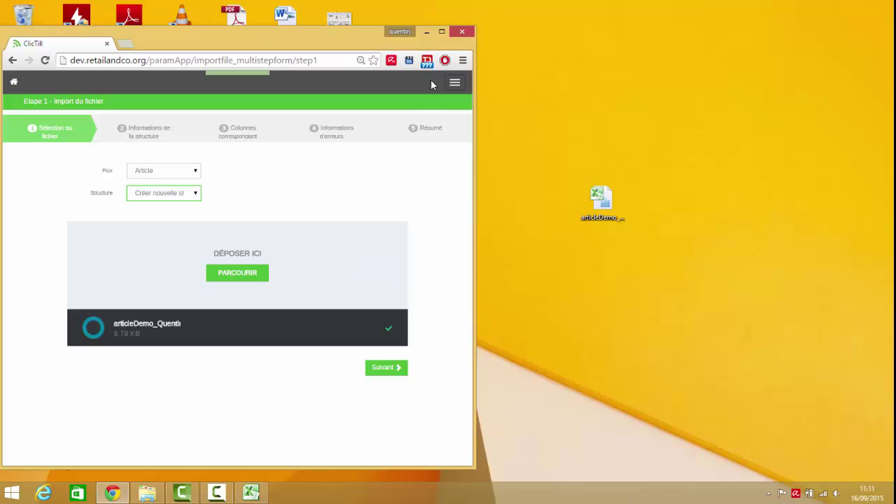
left_click(442, 32)
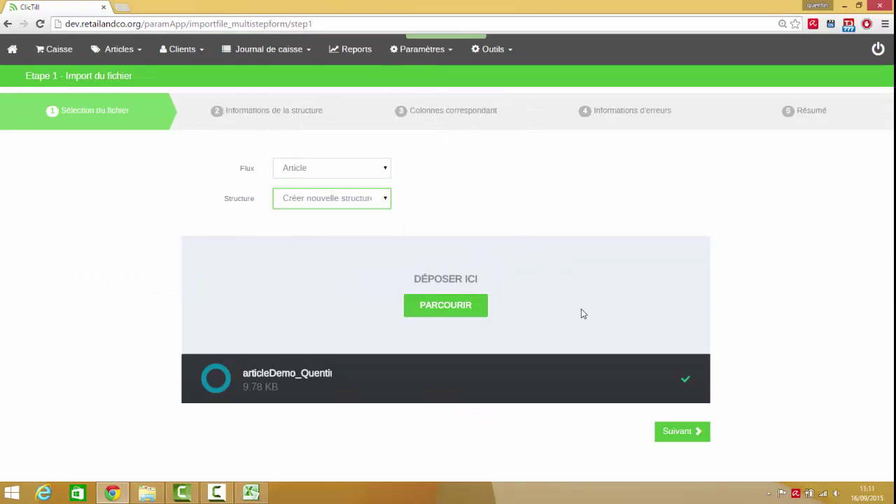
left_click(670, 432)
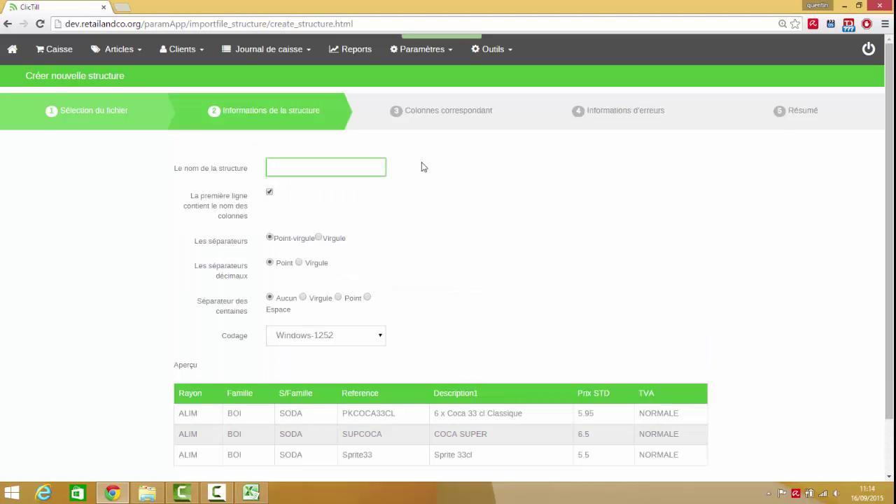
Enter DEMO as the structure name and submit it
type("DEMO")
scroll(452, 206, "down", 2)
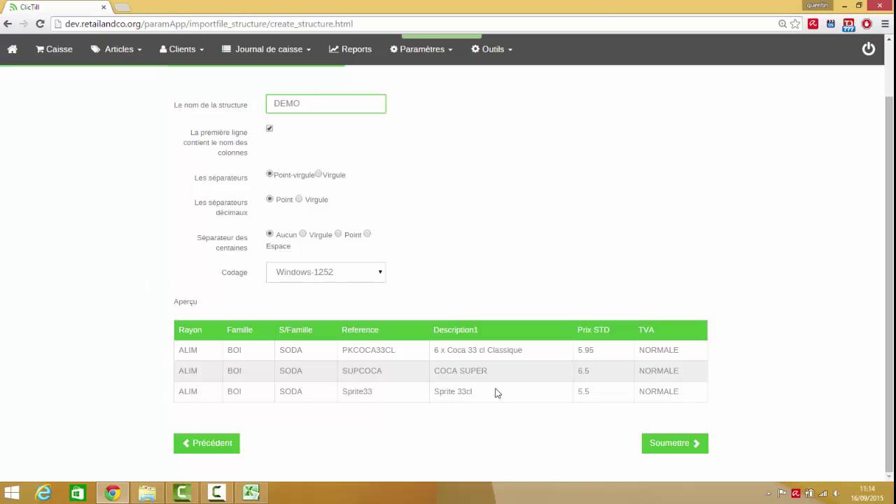
left_click(677, 444)
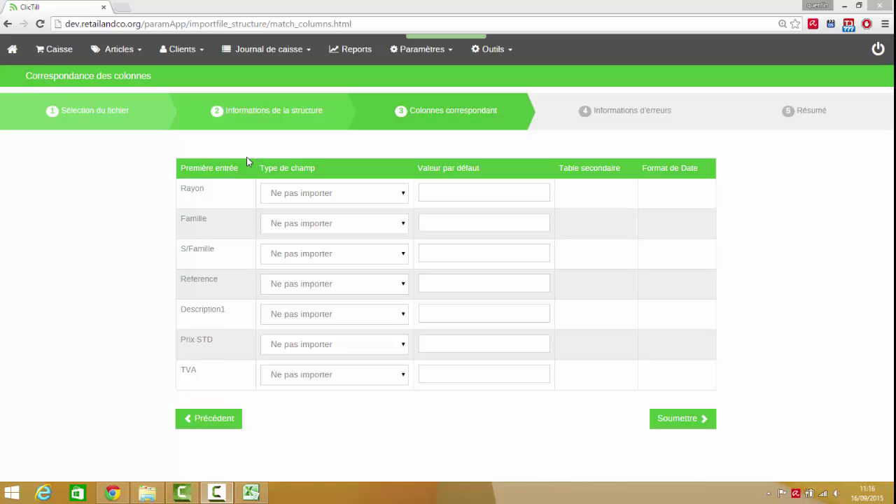
Map Rayon, Famille, S/Famille, Reference and Description1 to their matching article fields
left_click(301, 197)
left_click(316, 297)
left_click(306, 223)
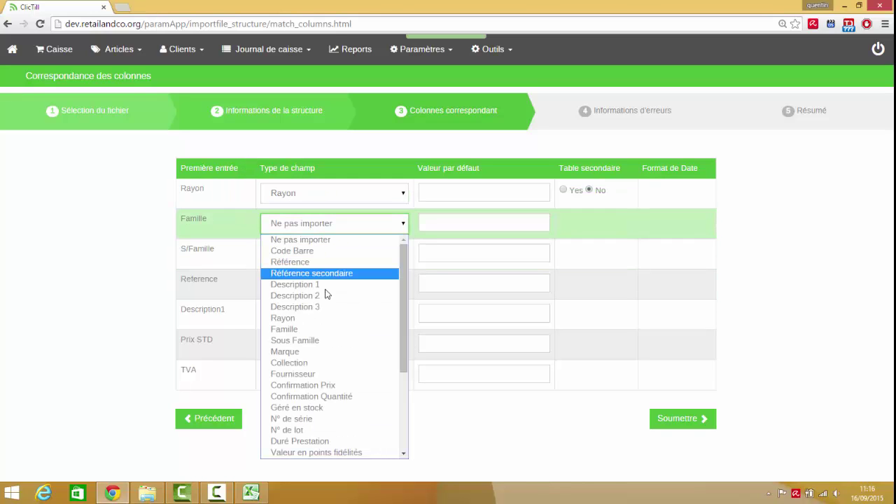
left_click(305, 323)
left_click(318, 253)
left_click(295, 124)
left_click(336, 284)
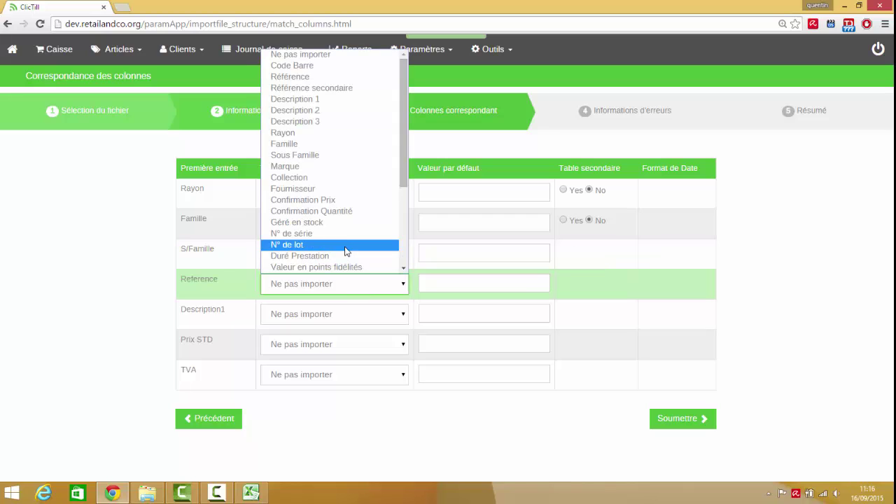
left_click(308, 77)
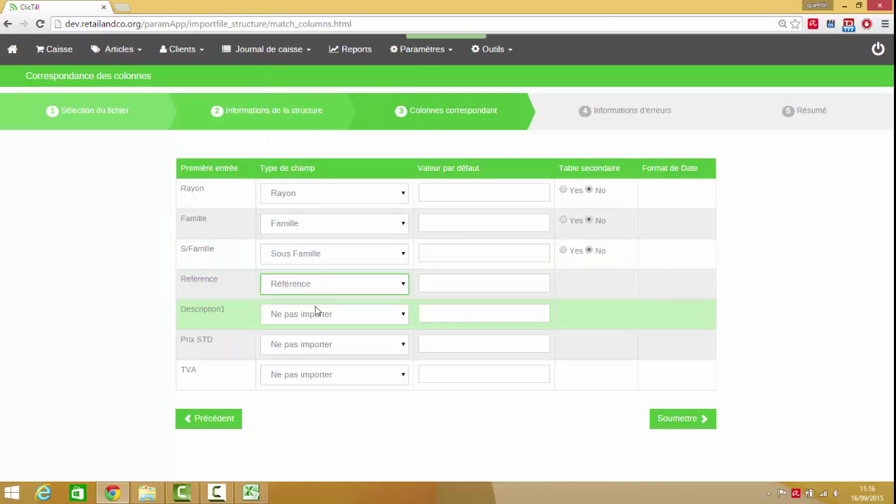
left_click(315, 313)
left_click(333, 130)
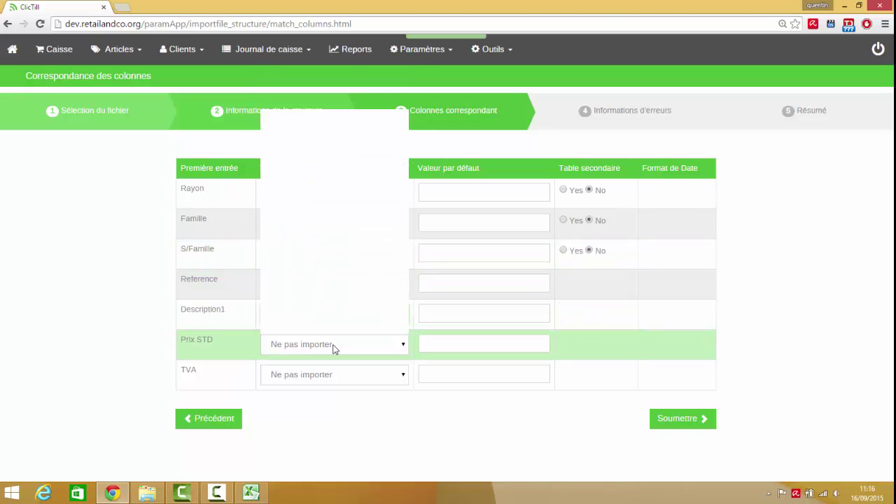
Map Prix STD to STANDARD Prix TTC and TVA to Code Taxe, mark Rayon and Famille as secondary tables, and submit
left_click(334, 344)
scroll(356, 248, "down", 3)
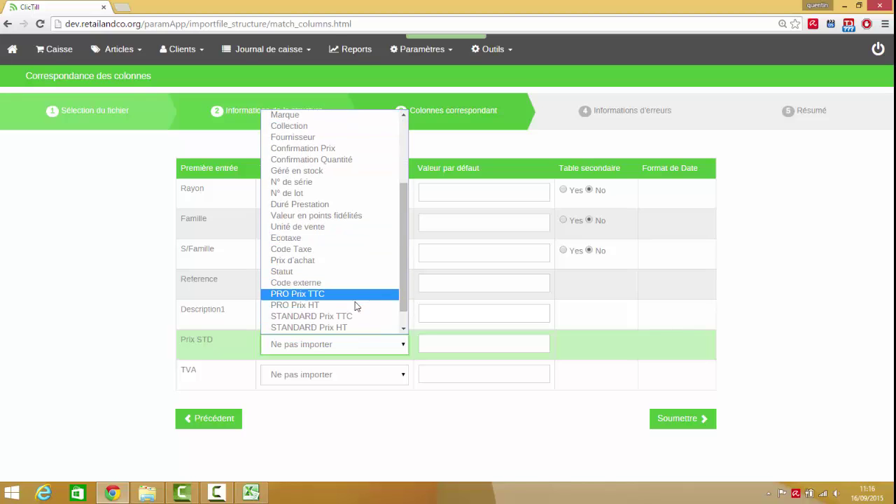
left_click(343, 263)
left_click(350, 344)
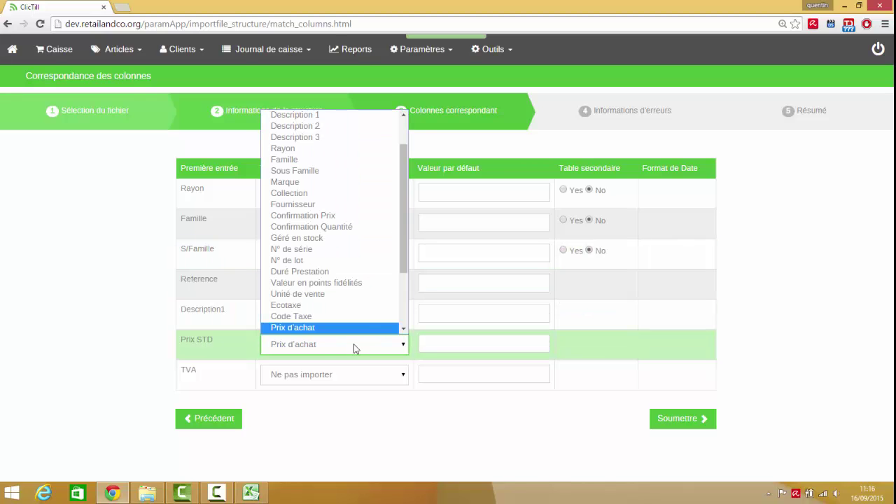
scroll(342, 321, "down", 2)
left_click(334, 294)
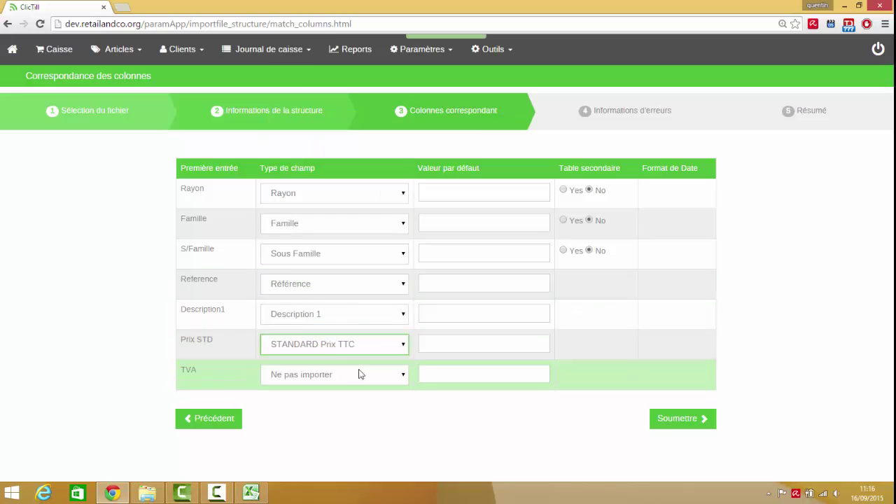
left_click(360, 374)
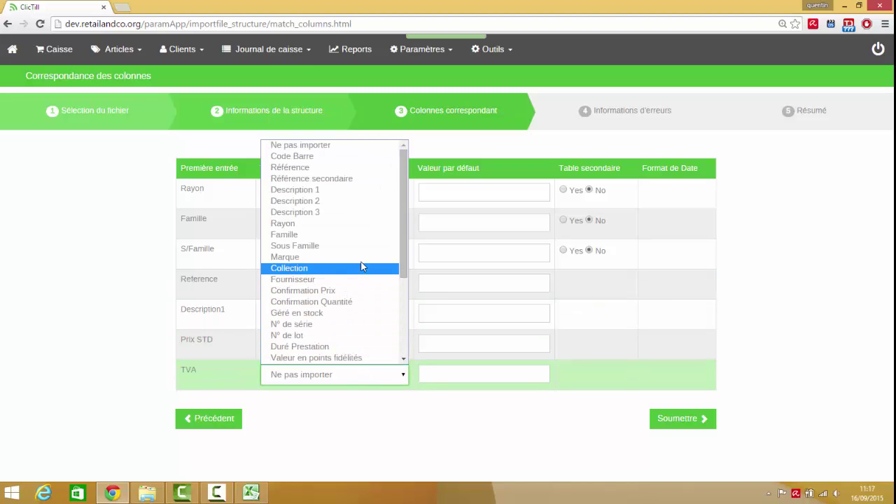
scroll(387, 306, "down", 3)
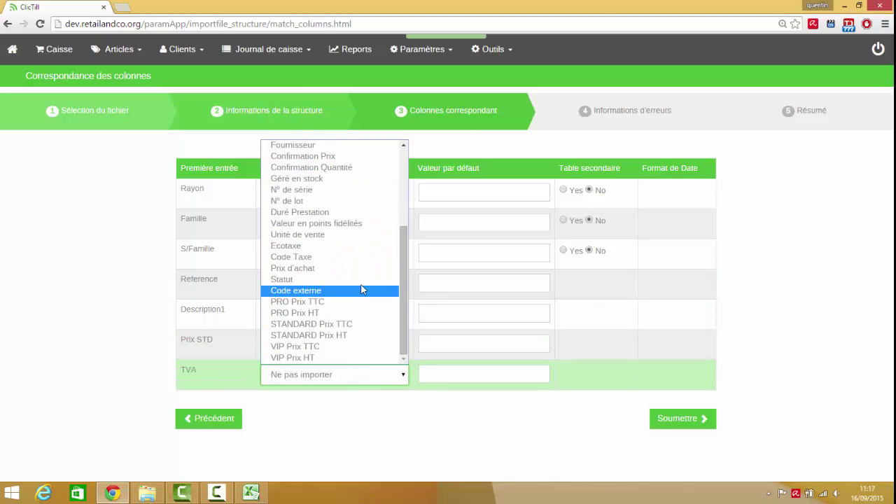
left_click(369, 258)
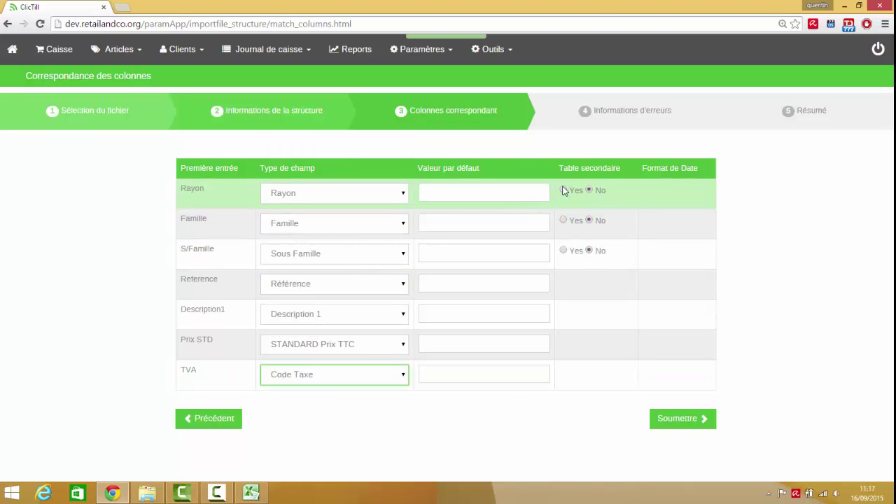
left_click(564, 191)
left_click(564, 220)
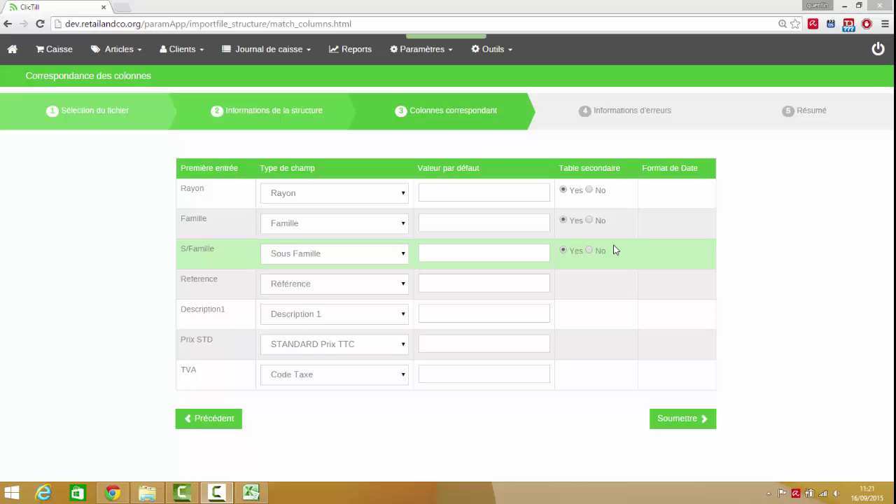
left_click(704, 420)
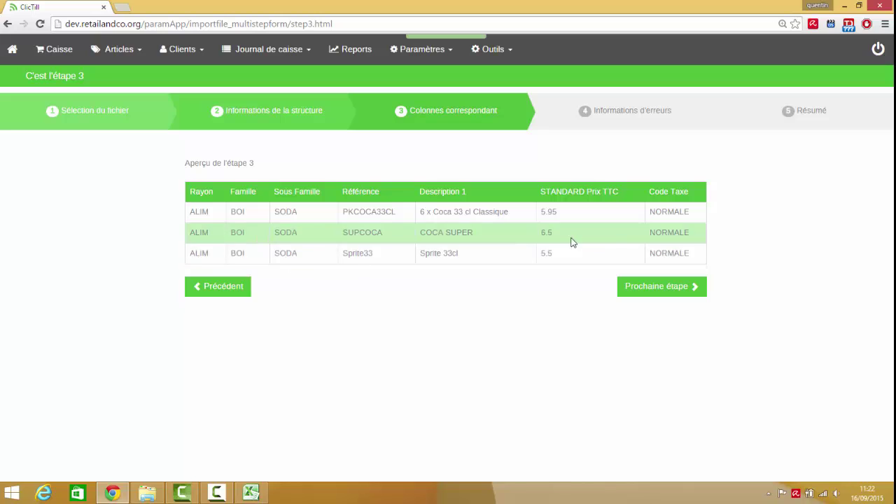
Save the DEMO structure and import the three articles, adding 3 lines
left_click(668, 292)
left_click(664, 288)
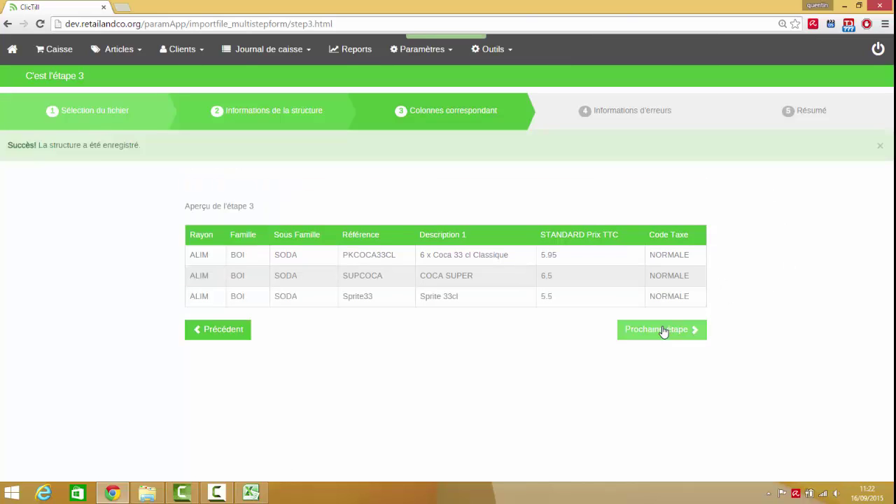
left_click(666, 337)
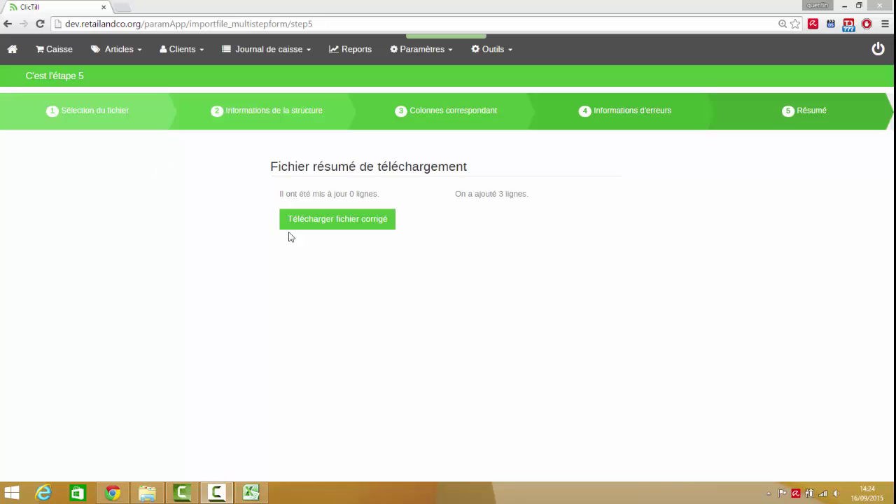
Leave the import summary and open the Caisse cash desk for Lyon 9ème
left_click(51, 50)
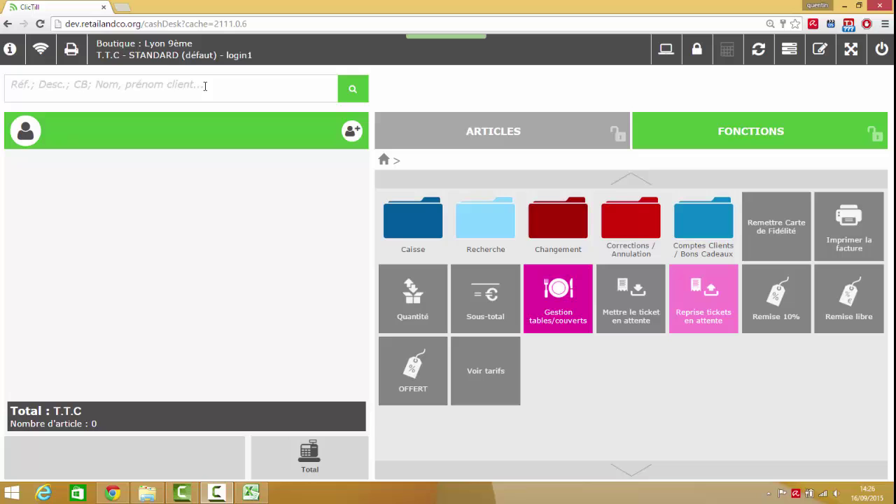
Add the imported Sprite 33cl article to the ticket by searching 'Sprite33'
left_click(205, 86)
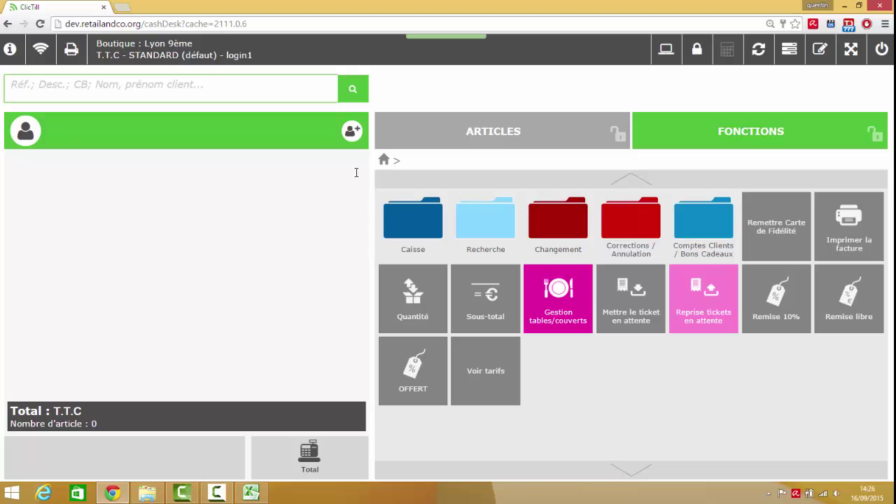
type("Sprite")
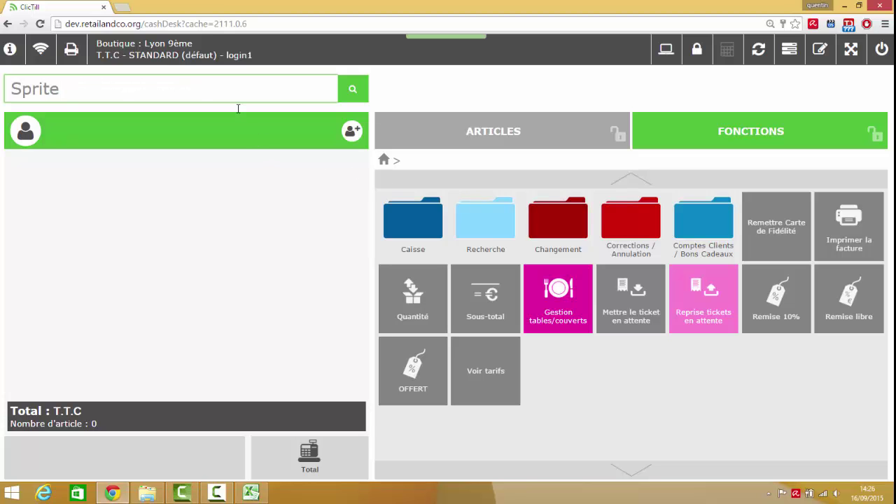
type("33")
key("Return")
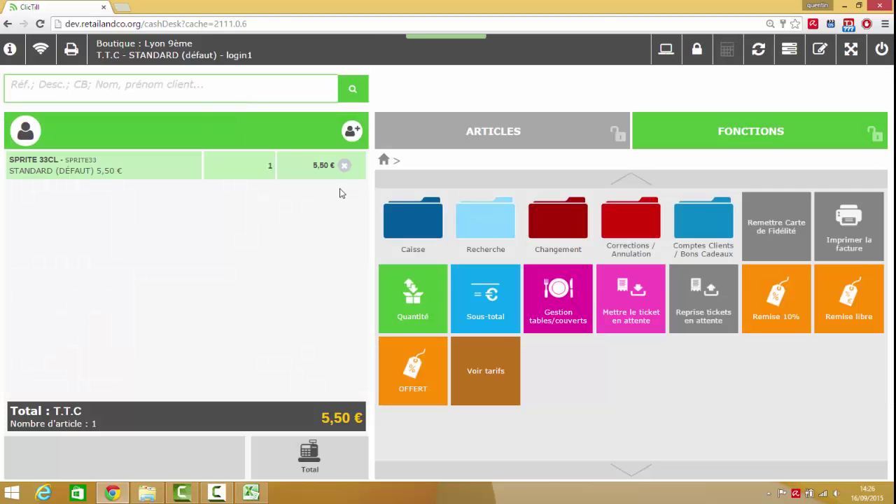
Pay the 5,50 € ticket in cash (Espèces) and validate the sale
left_click(481, 266)
left_click(420, 231)
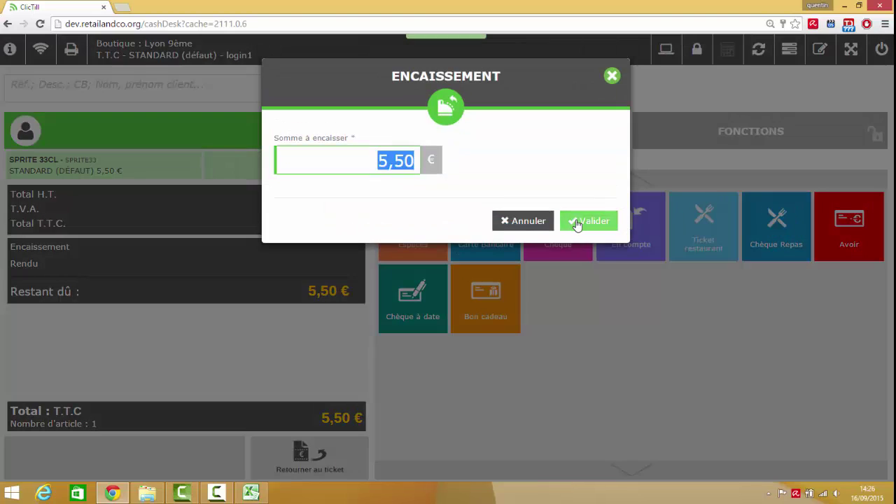
left_click(576, 223)
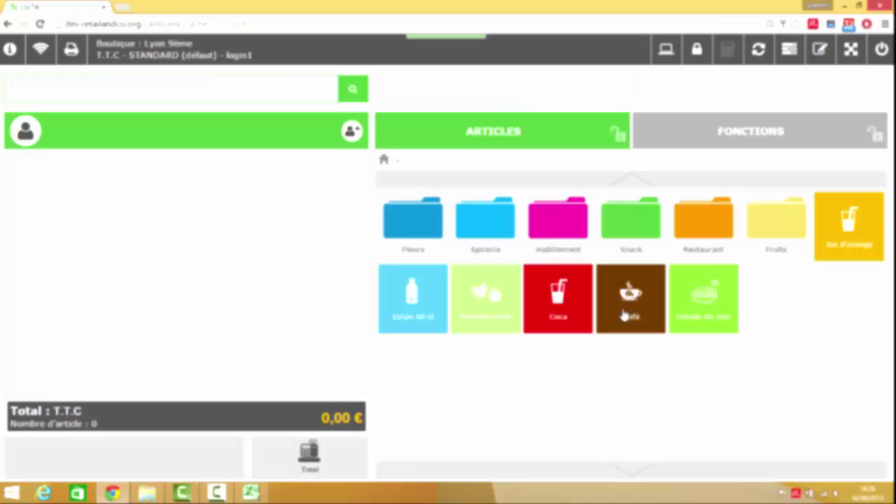